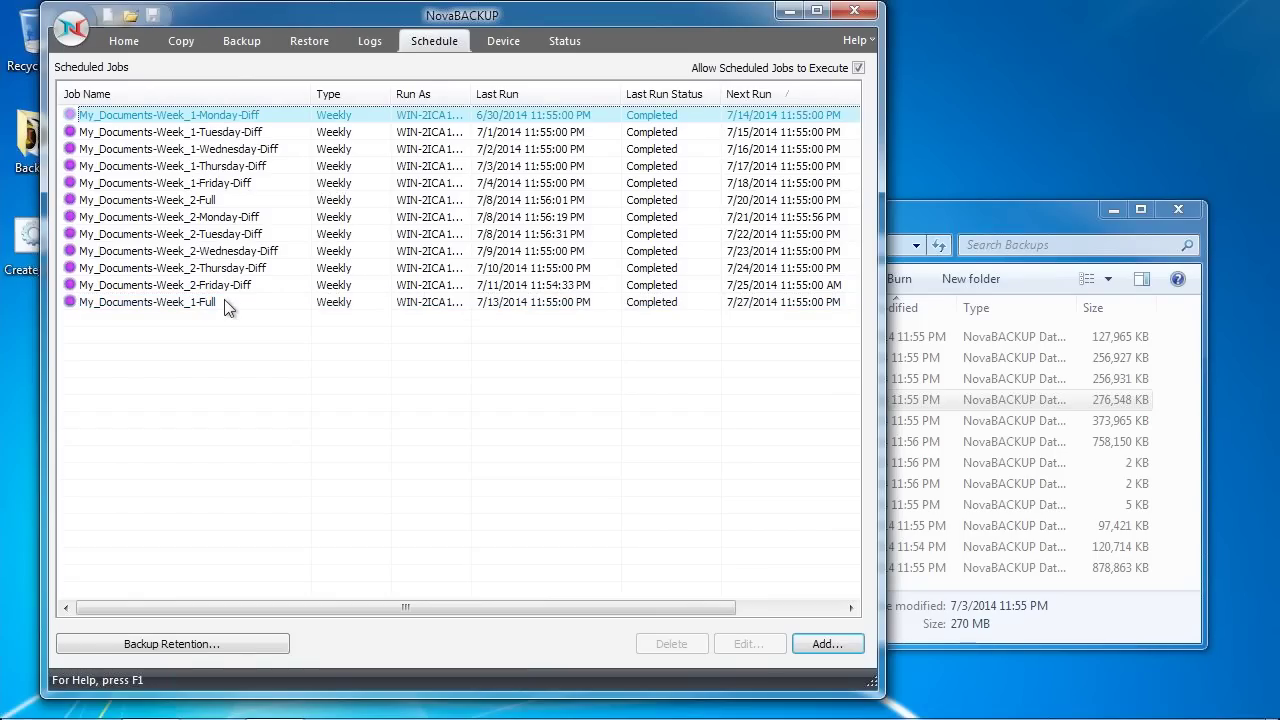
Go through the scheduled My_Documents full and differential jobs for weeks 1 and 2, checking their last and next runs
{"action": "left_click", "coordinate": [158, 304]}
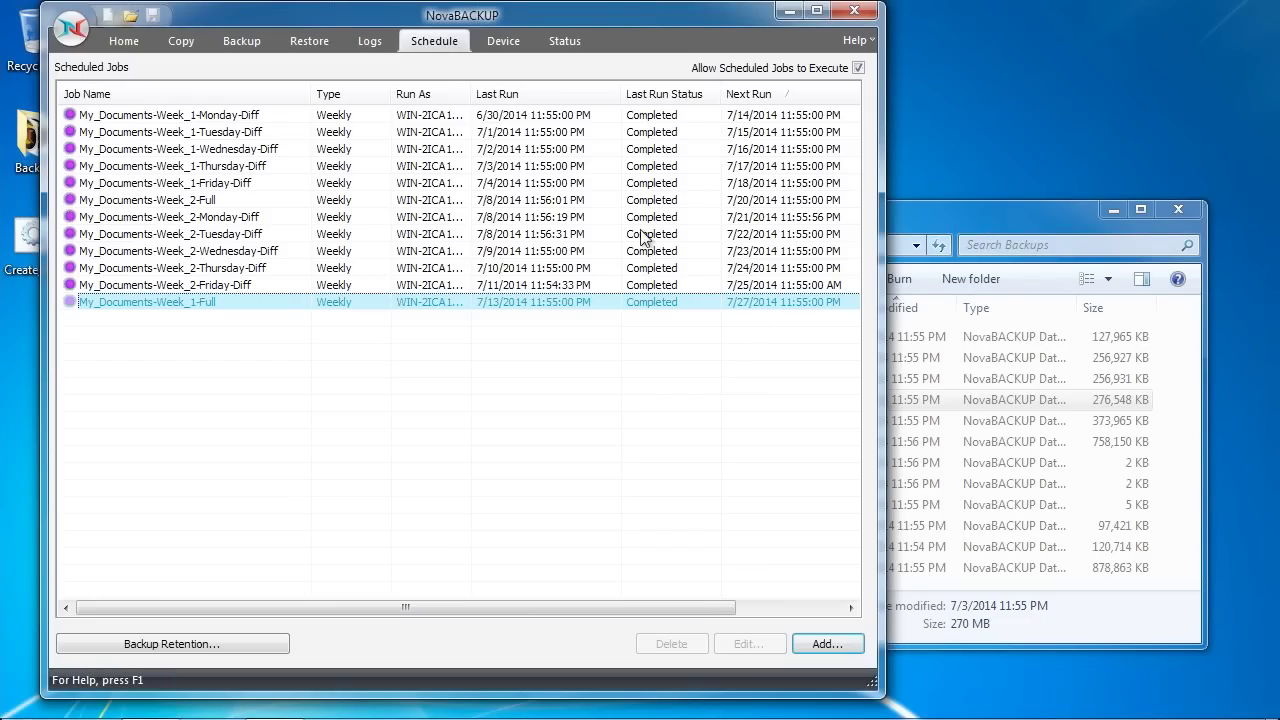
{"action": "left_click", "coordinate": [283, 118]}
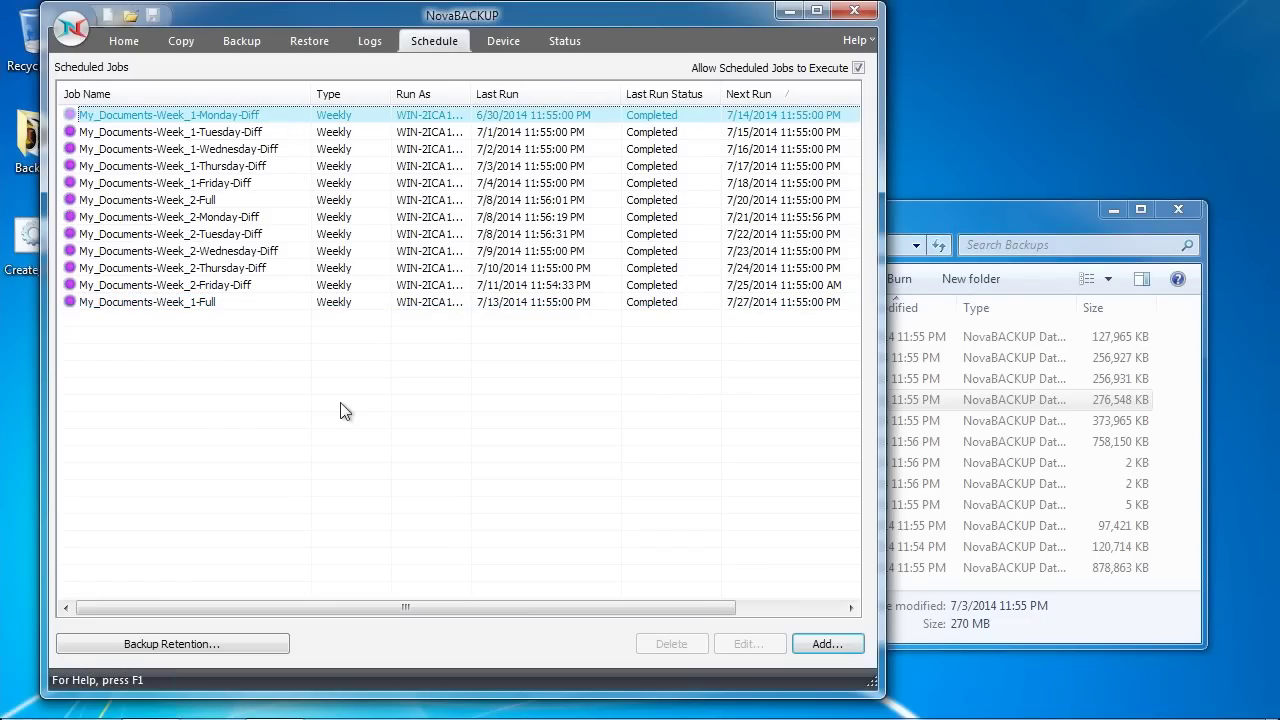
{"action": "key", "text": "Down"}
{"action": "key", "text": "Down"}
{"action": "key", "text": "Down"}
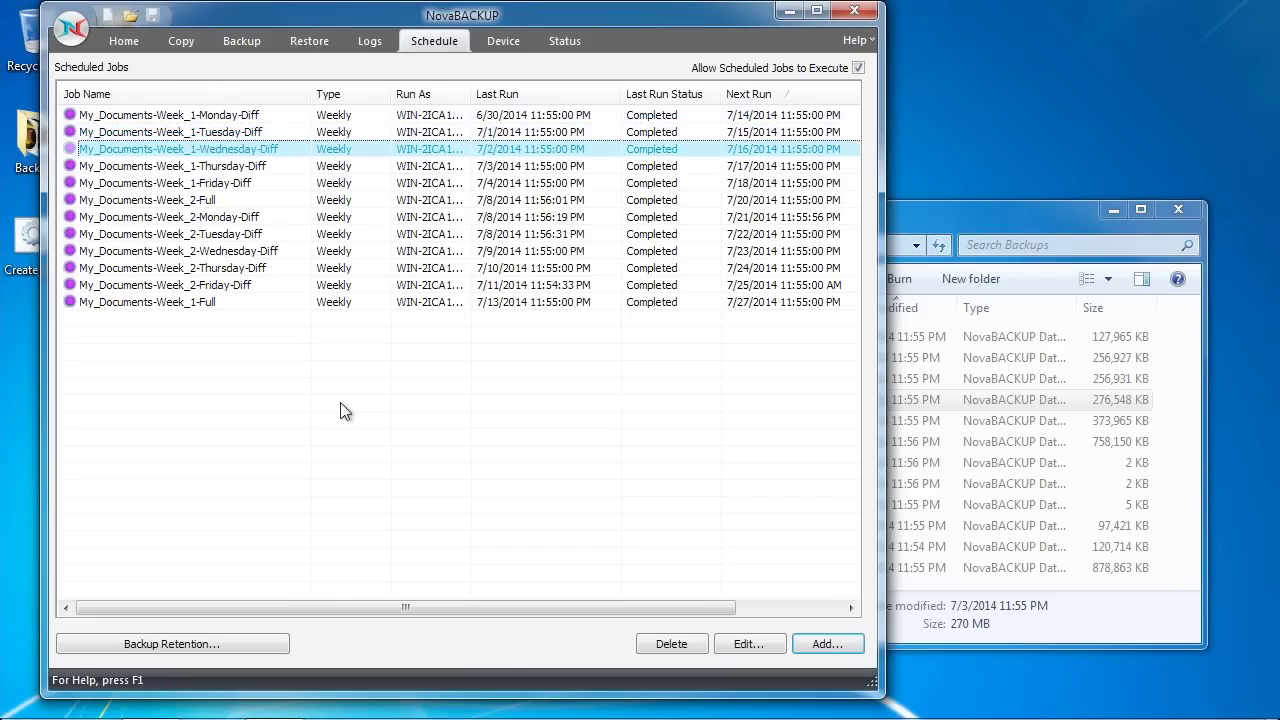
{"action": "key", "text": "Down"}
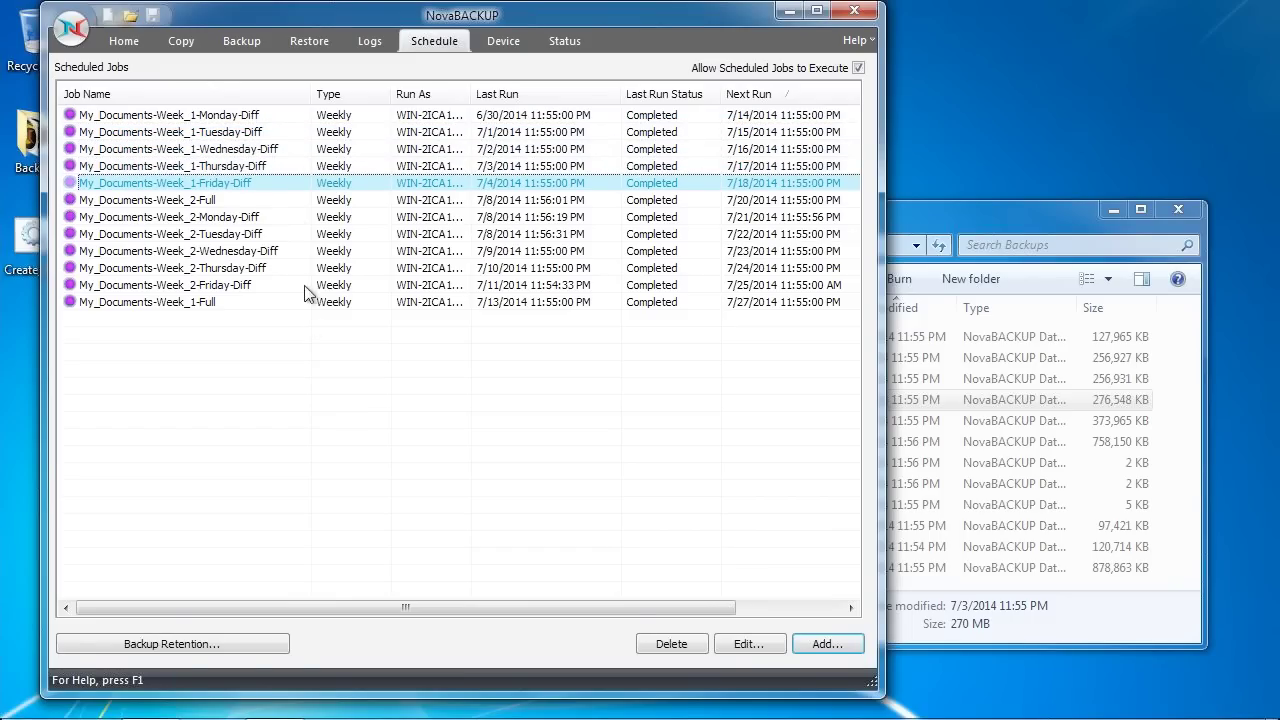
{"action": "key", "text": "Down"}
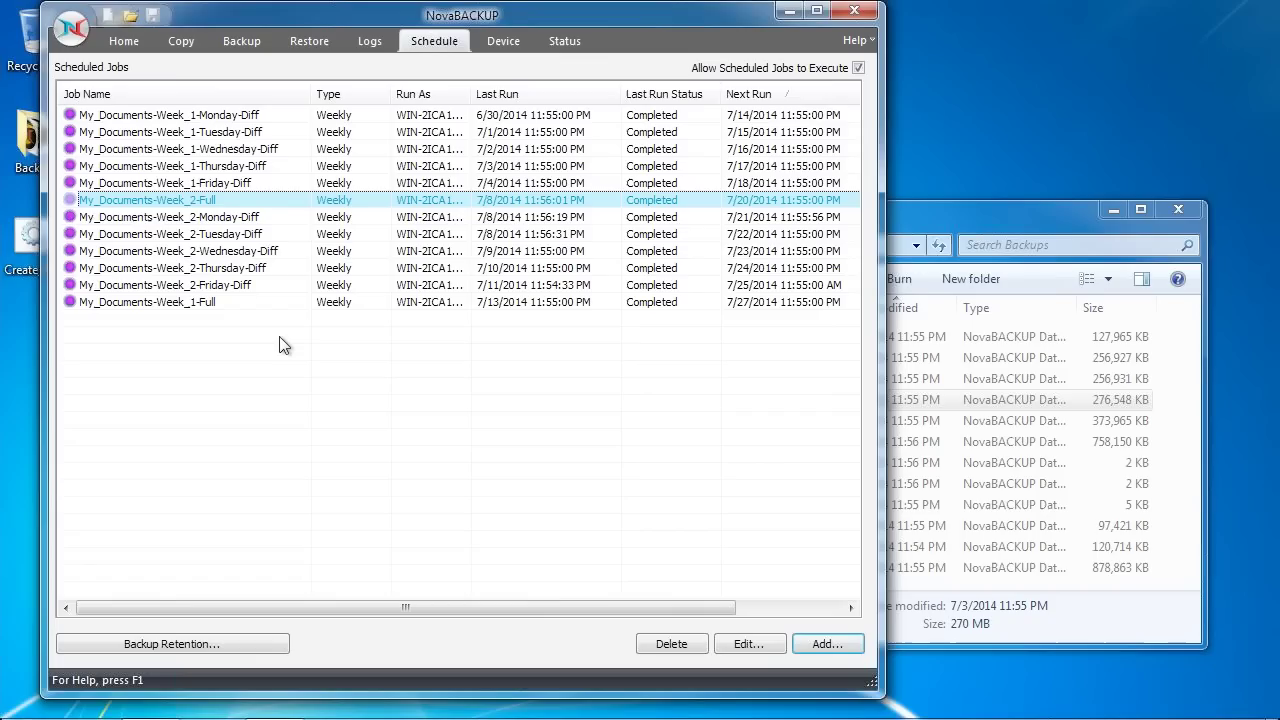
{"action": "key", "text": "Down"}
{"action": "key", "text": "Down"}
{"action": "key", "text": "Down"}
{"action": "key", "text": "Down"}
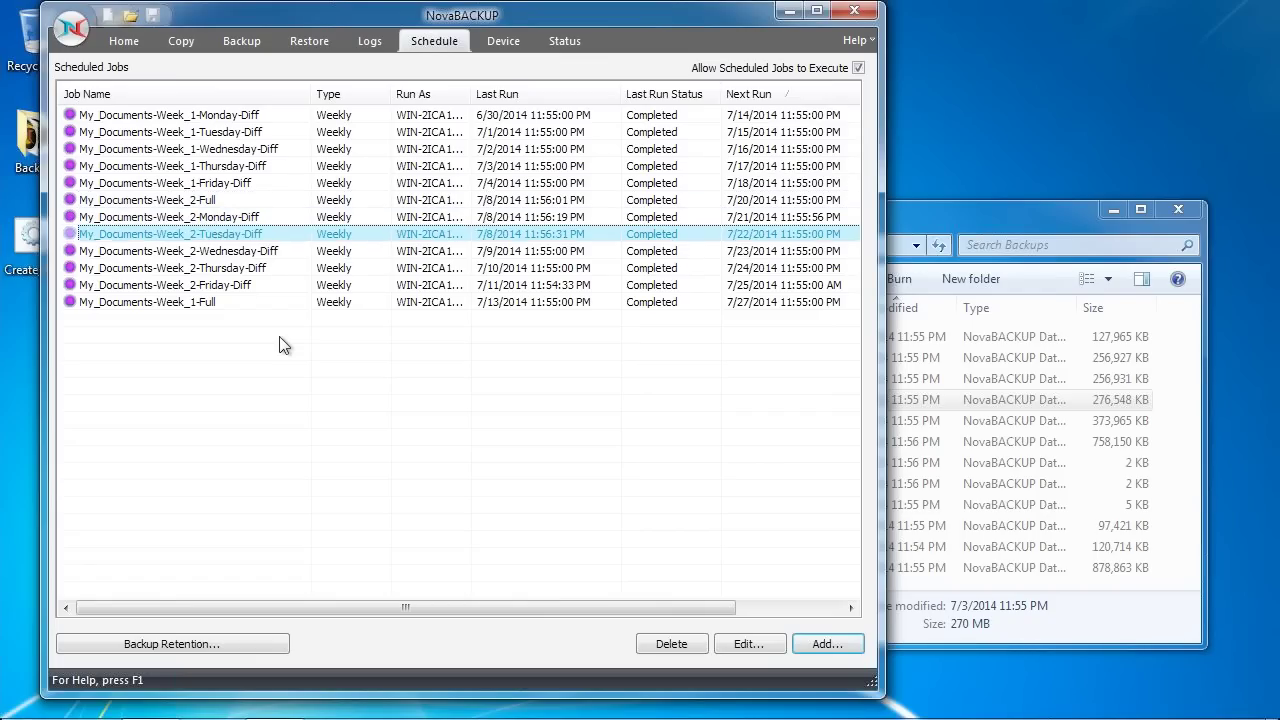
{"action": "key", "text": "Down"}
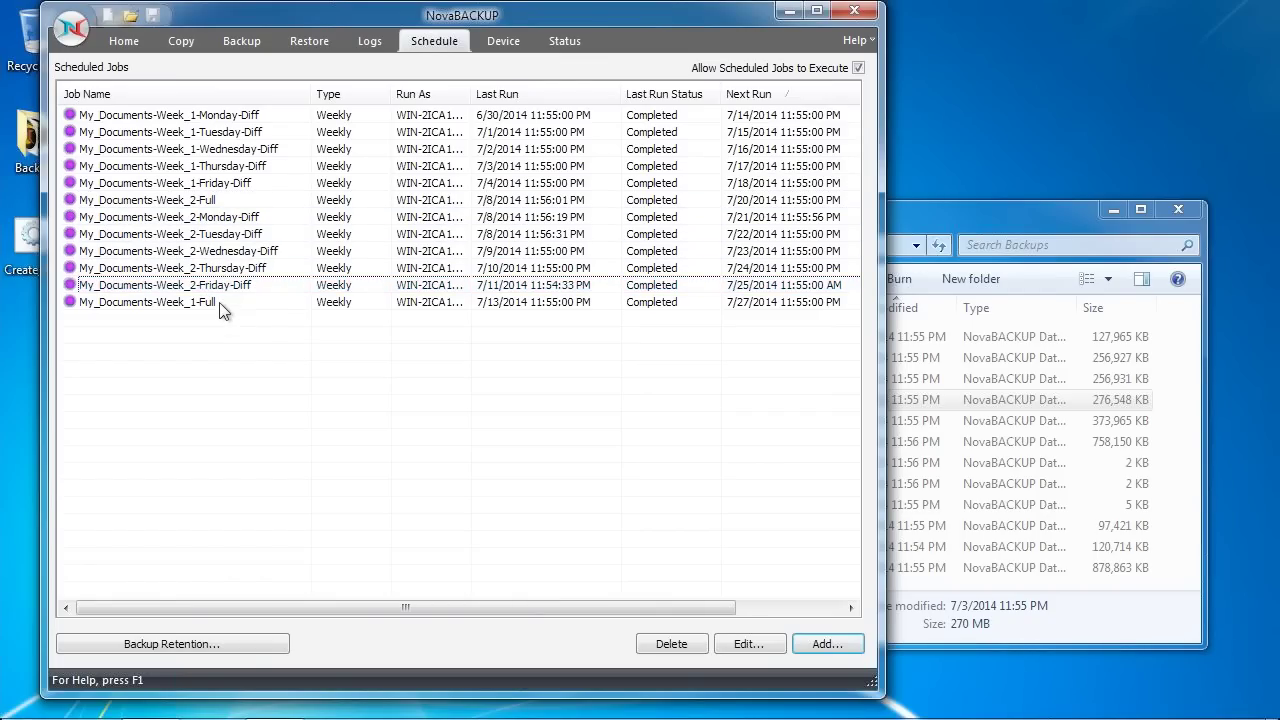
Examine the Week_1 full job alongside its Monday-to-Friday differential jobs in the schedule list
{"action": "left_click", "coordinate": [219, 302]}
{"action": "left_click", "coordinate": [226, 117]}
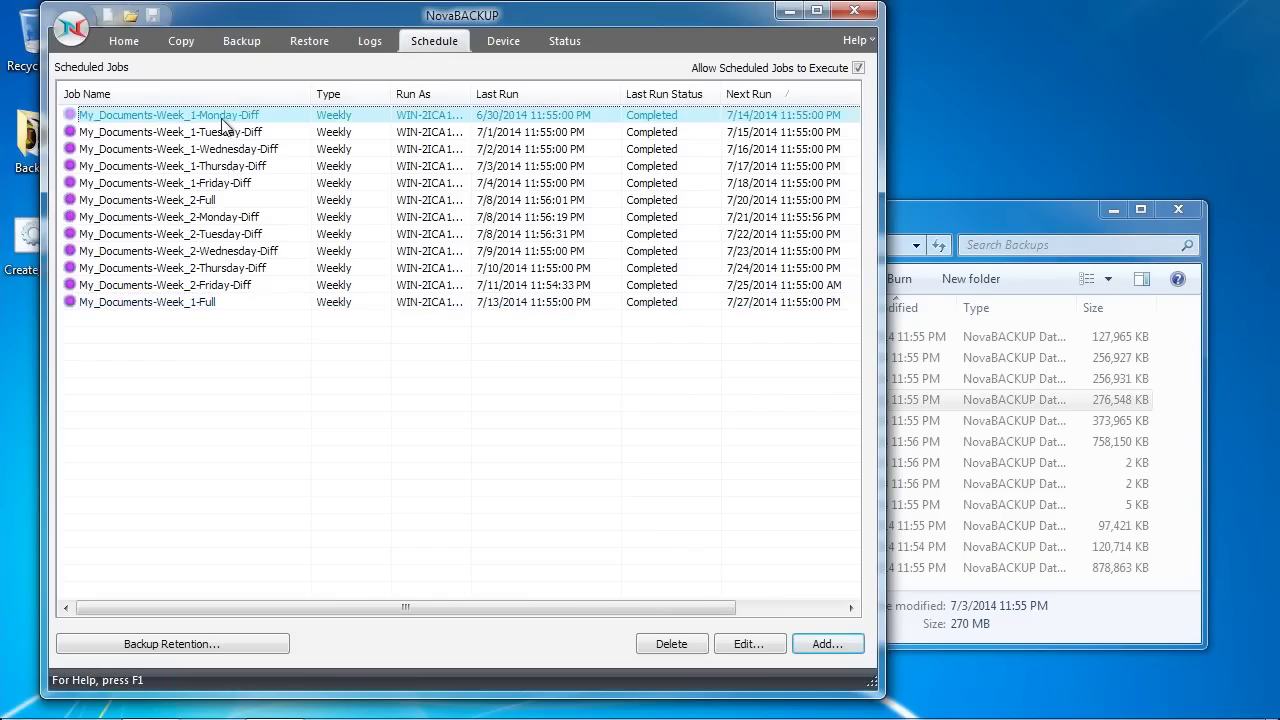
{"action": "left_click", "coordinate": [215, 185], "text": "shift"}
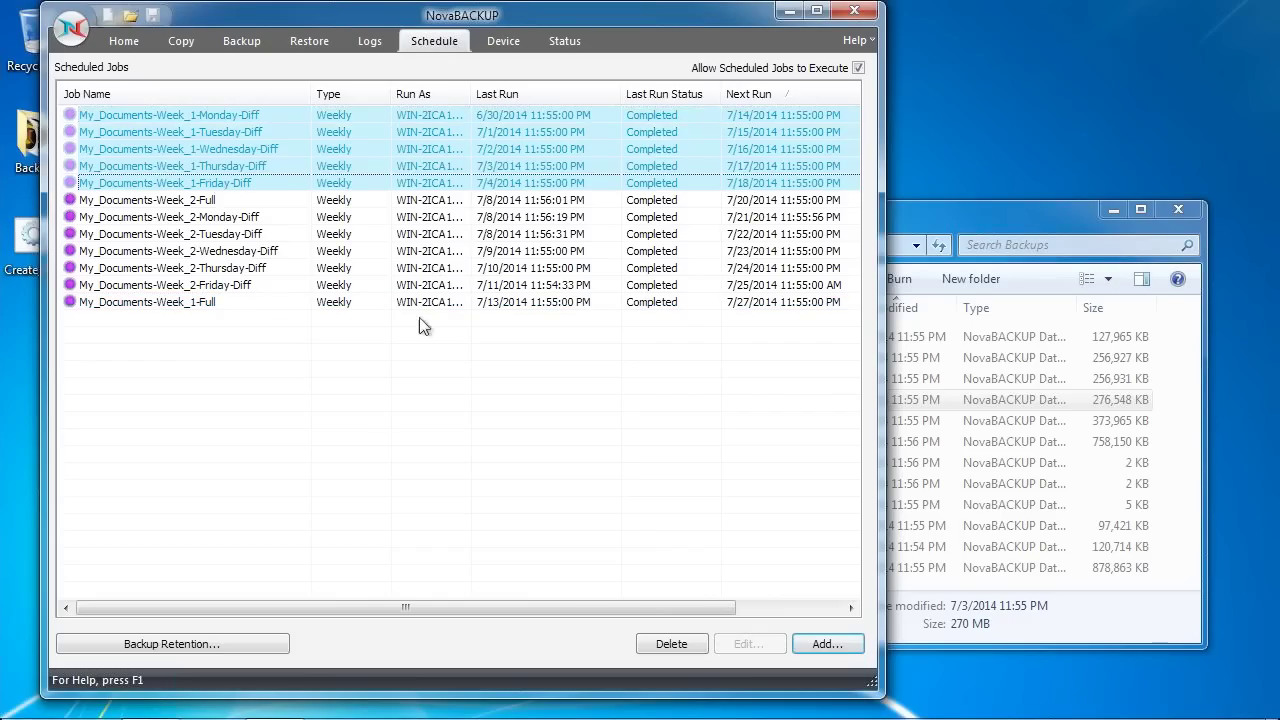
{"action": "left_click", "coordinate": [365, 420]}
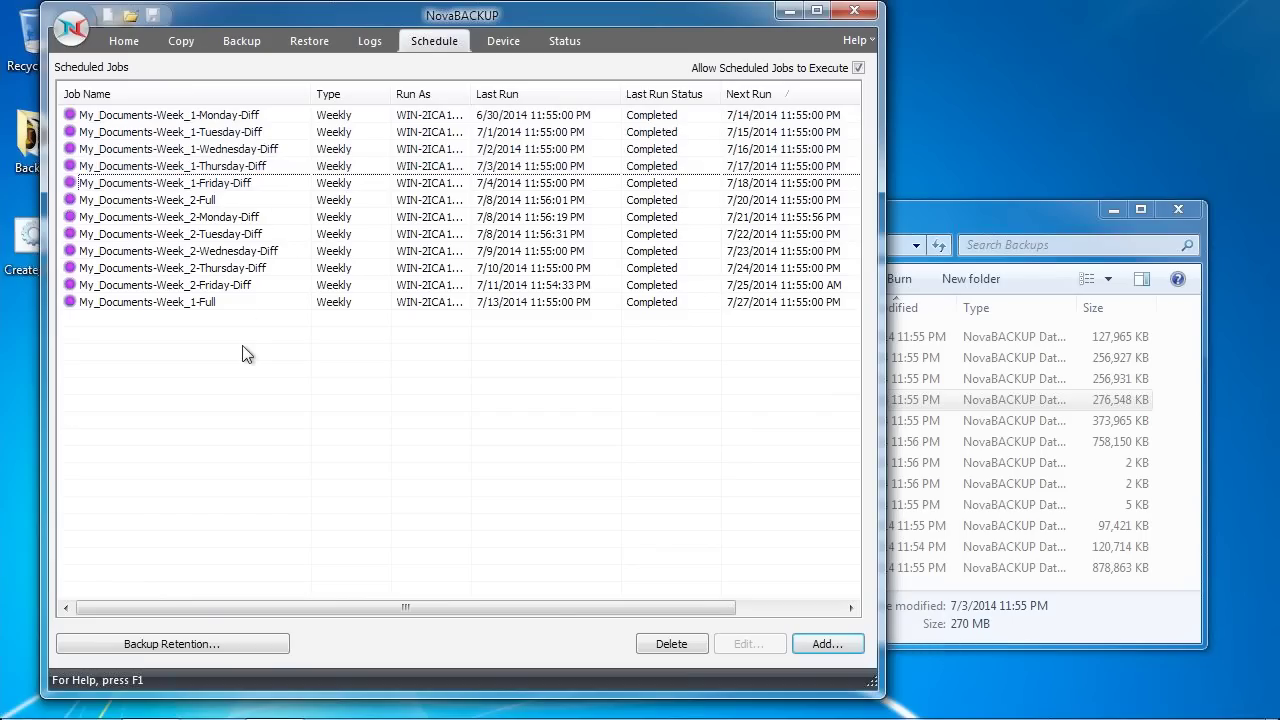
{"action": "left_click_drag", "start_coordinate": [237, 155], "coordinate": [240, 118]}
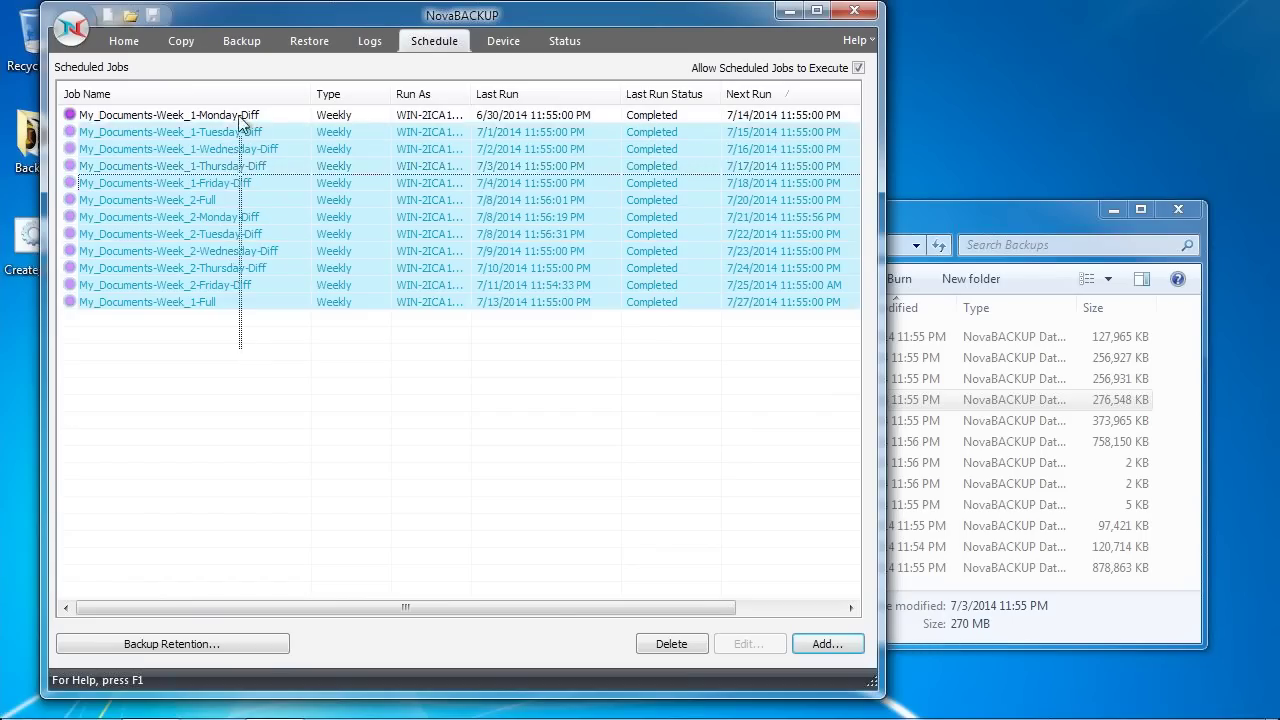
{"action": "left_click", "coordinate": [272, 372]}
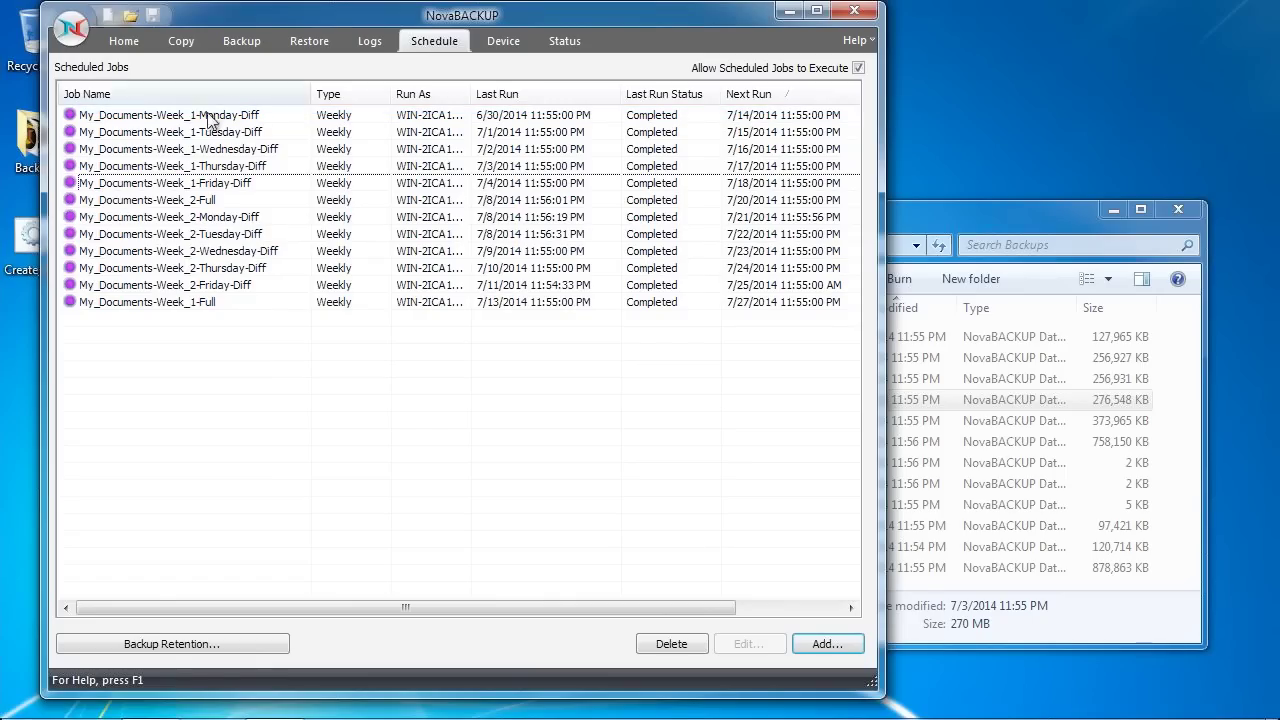
{"action": "left_click", "coordinate": [232, 131]}
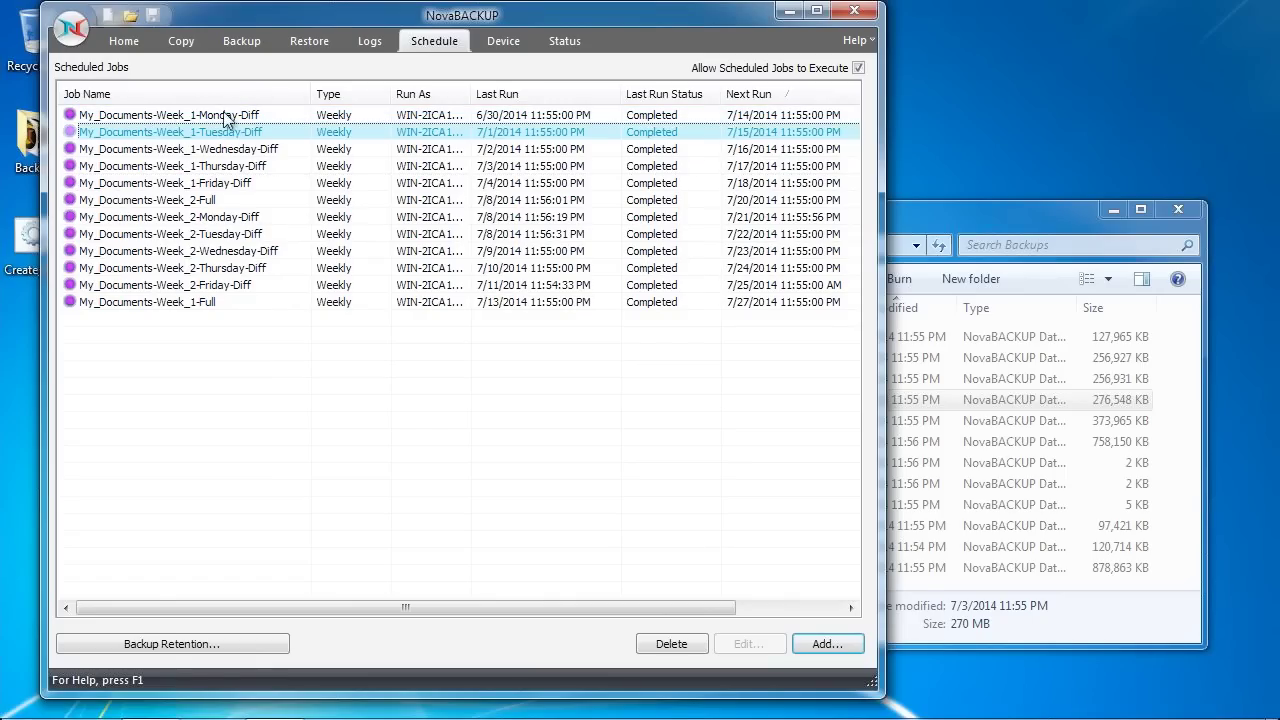
Load the My_Documents-Week_1-Full job for modification and check the write mode and backup mode in its advanced settings
{"action": "left_click", "coordinate": [182, 303]}
{"action": "right_click", "coordinate": [180, 305]}
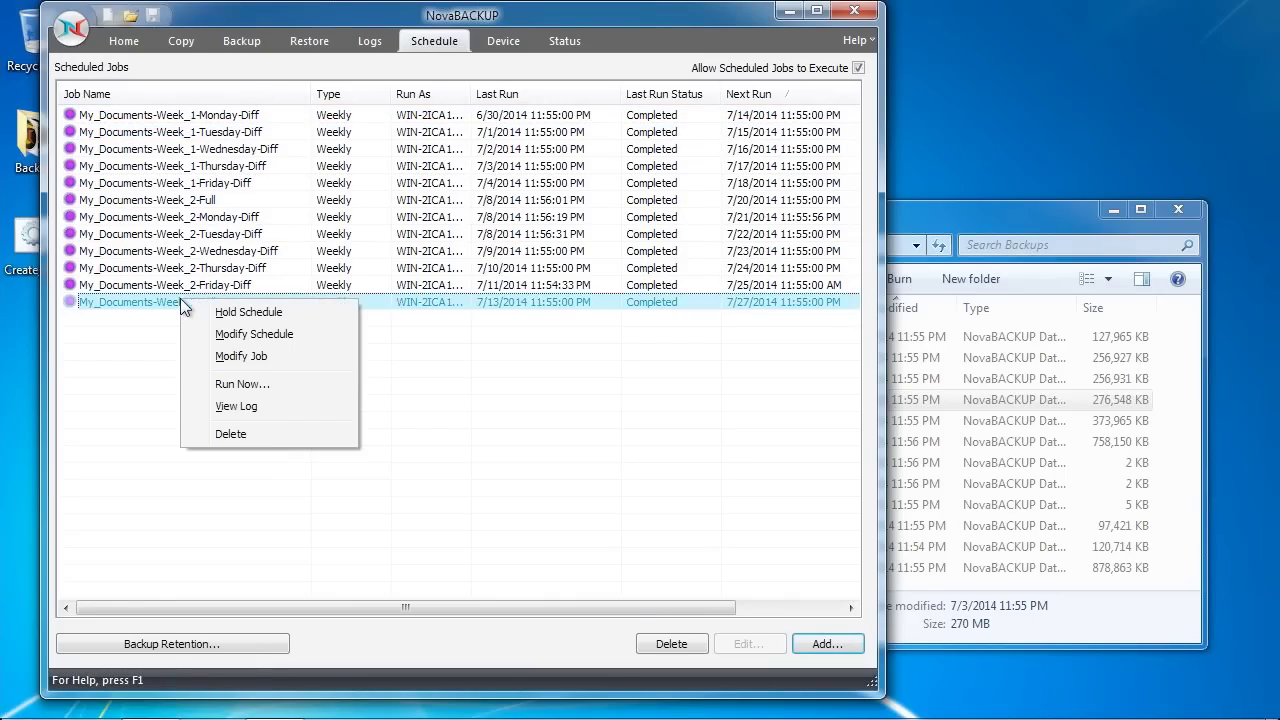
{"action": "left_click", "coordinate": [229, 358]}
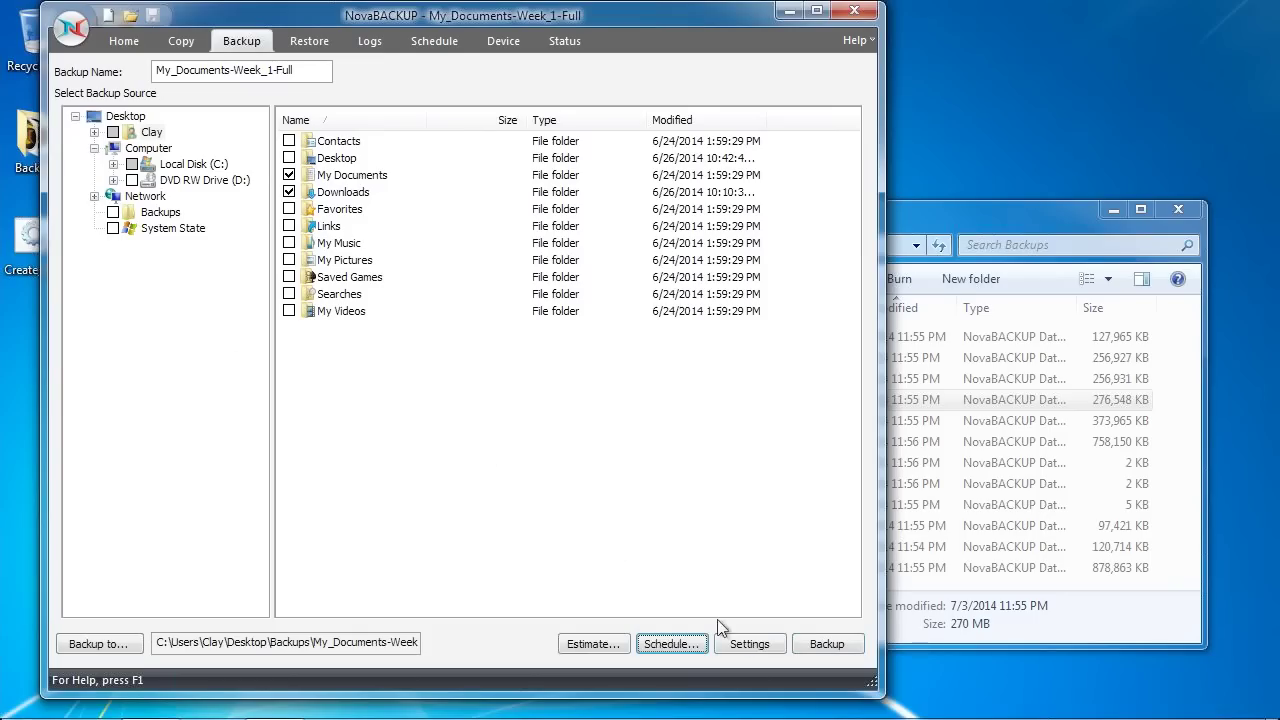
{"action": "left_click", "coordinate": [750, 645]}
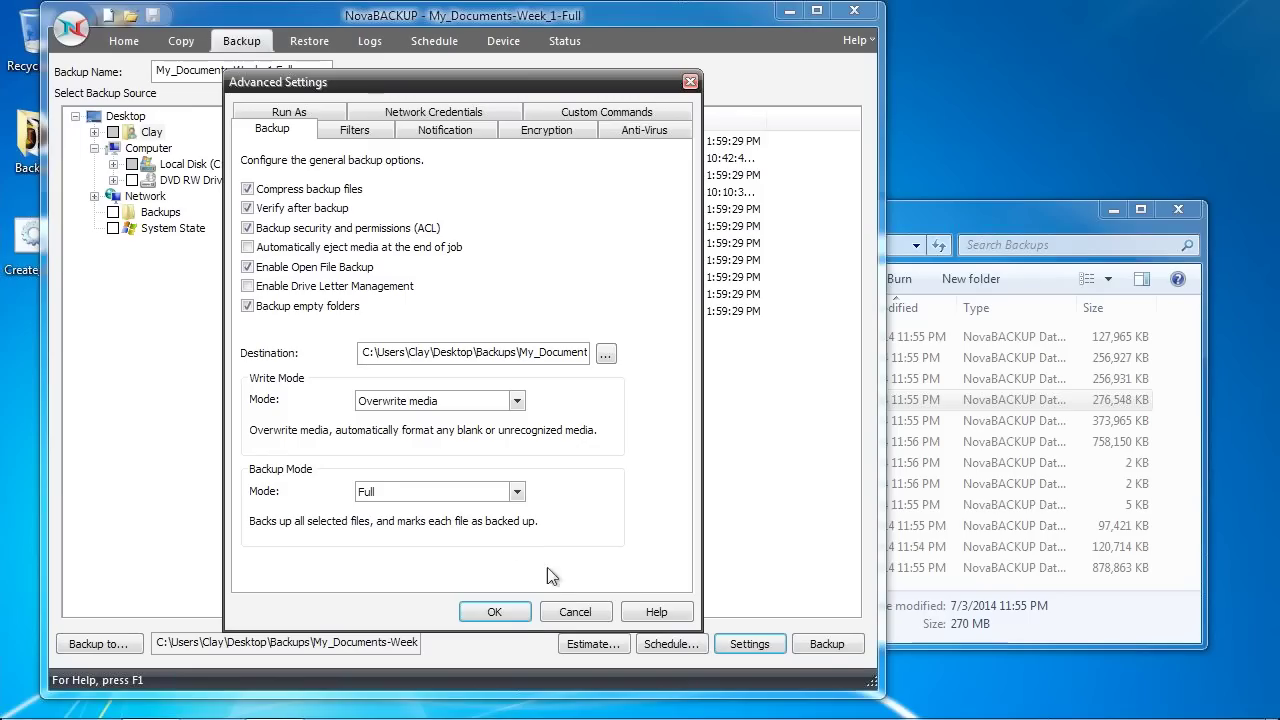
{"action": "key", "text": "Escape"}
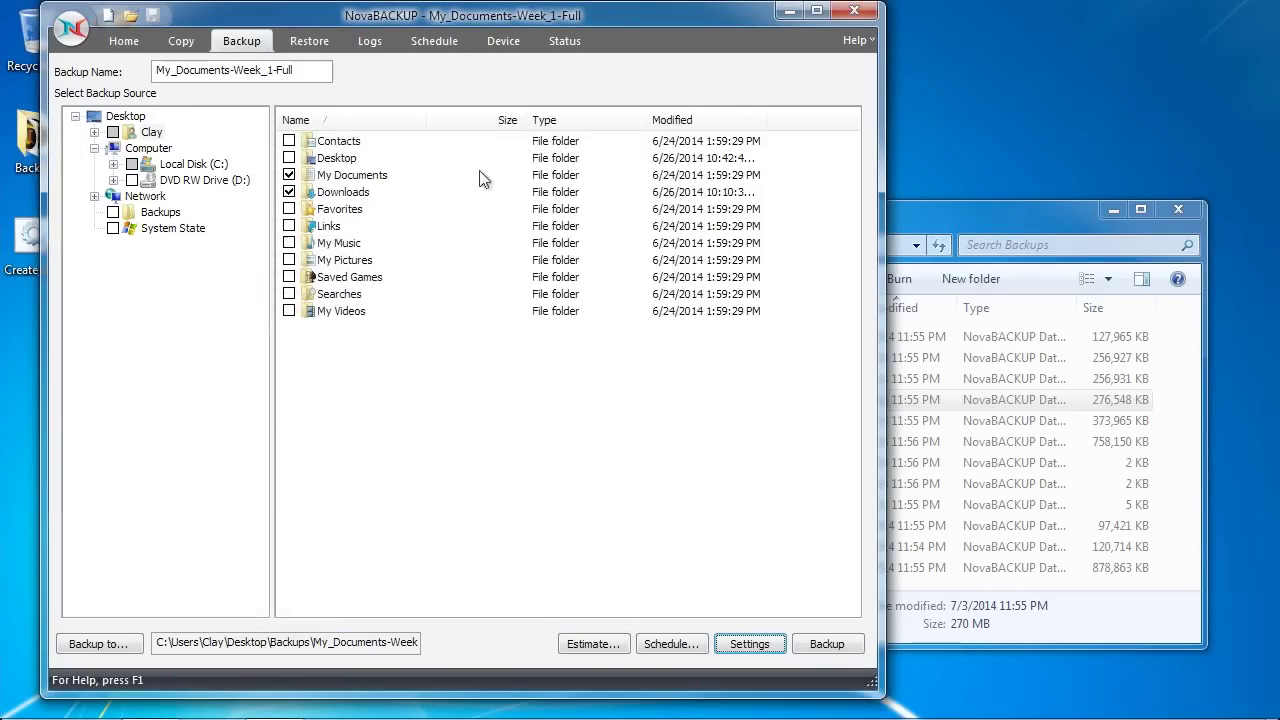
Load the scheduled My_Documents-Week_2-Monday-Diff job for modification and check its destination, write mode and backup mode
{"action": "left_click", "coordinate": [454, 46]}
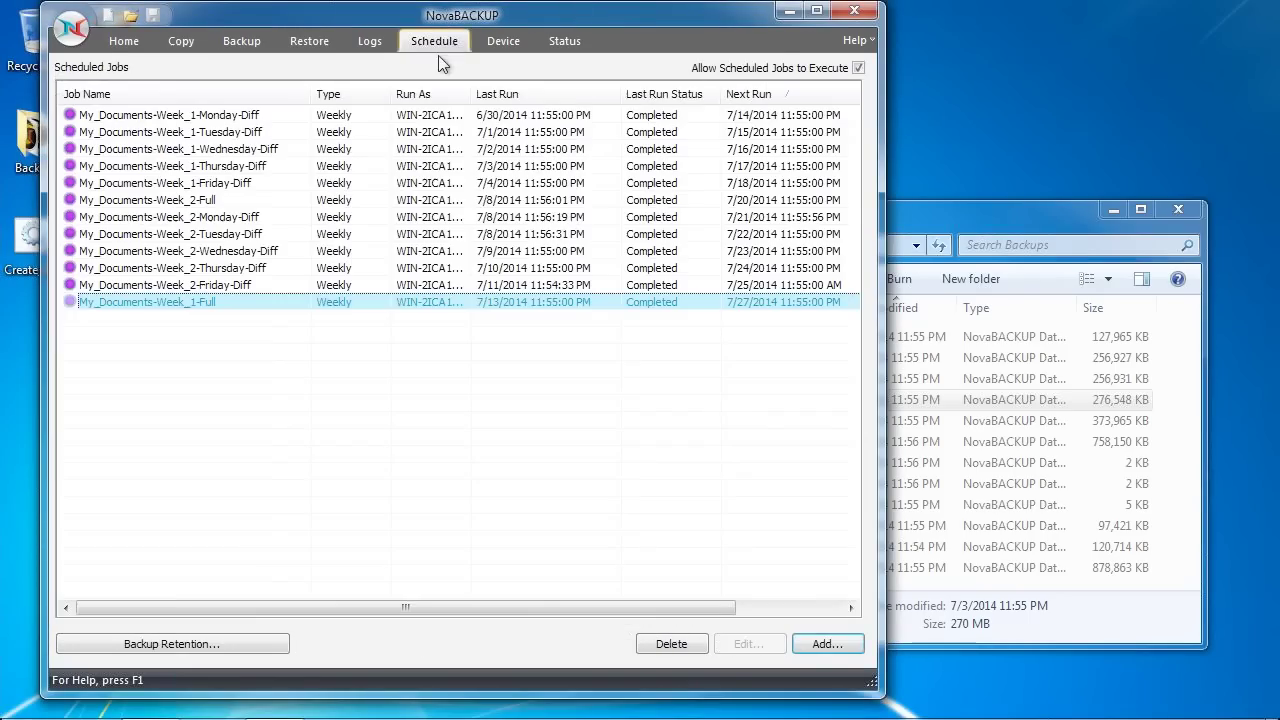
{"action": "left_click", "coordinate": [240, 217]}
{"action": "right_click", "coordinate": [240, 228]}
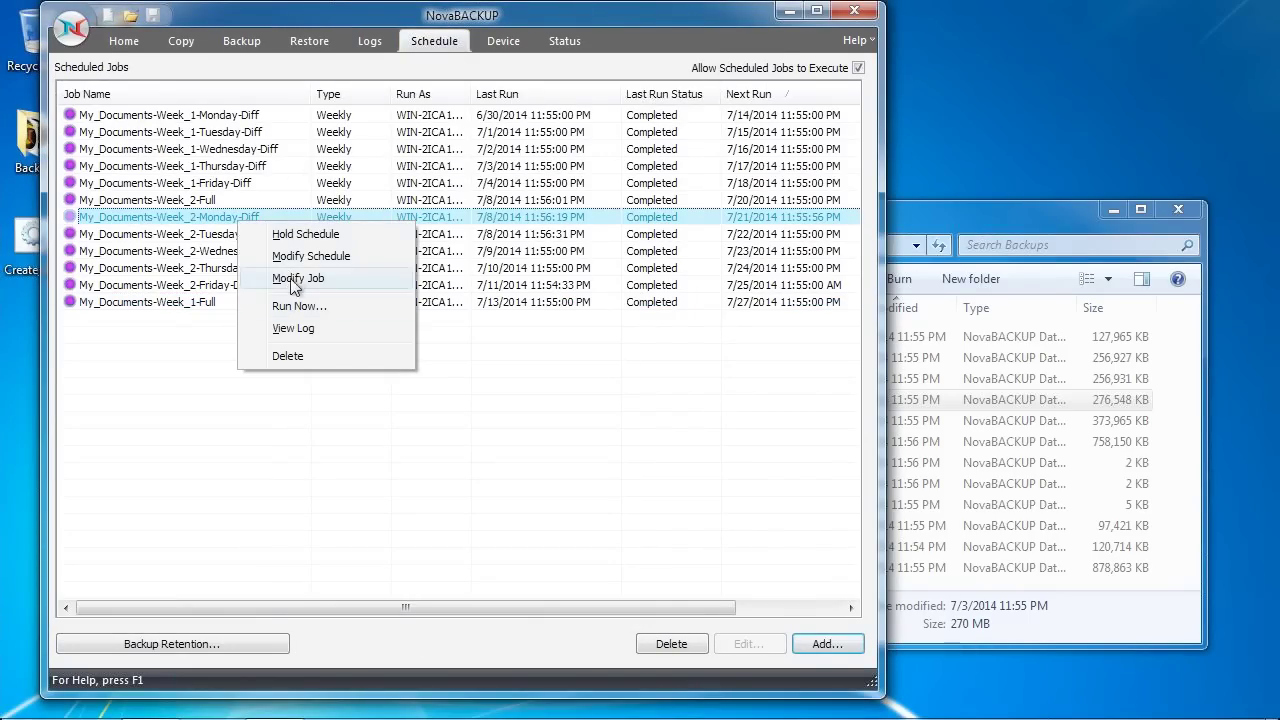
{"action": "left_click", "coordinate": [290, 274]}
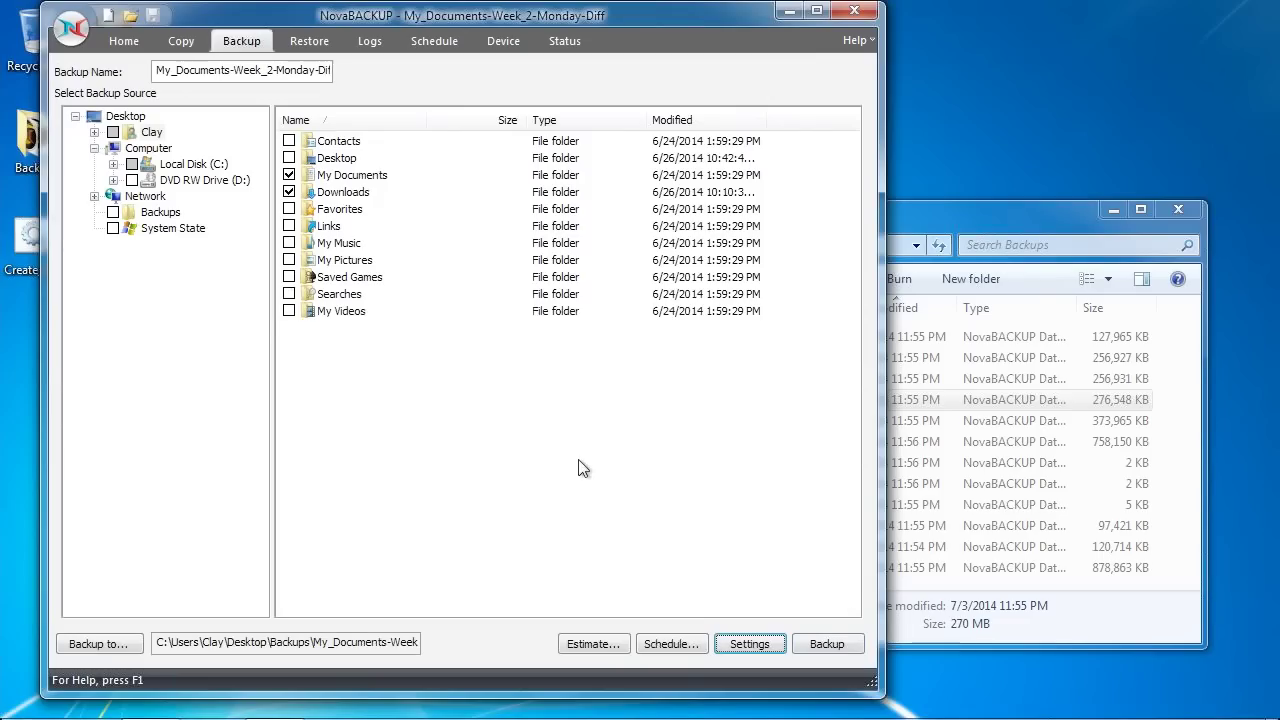
{"action": "left_click", "coordinate": [738, 640]}
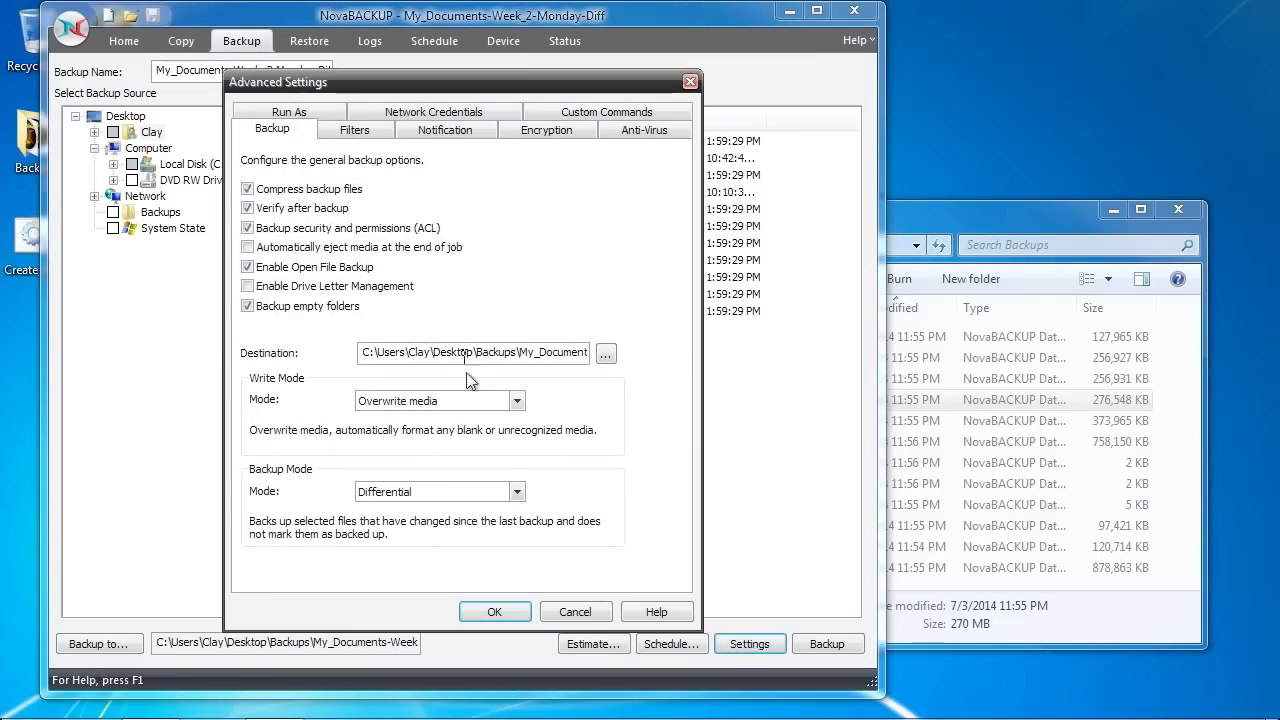
{"action": "left_click", "coordinate": [496, 612]}
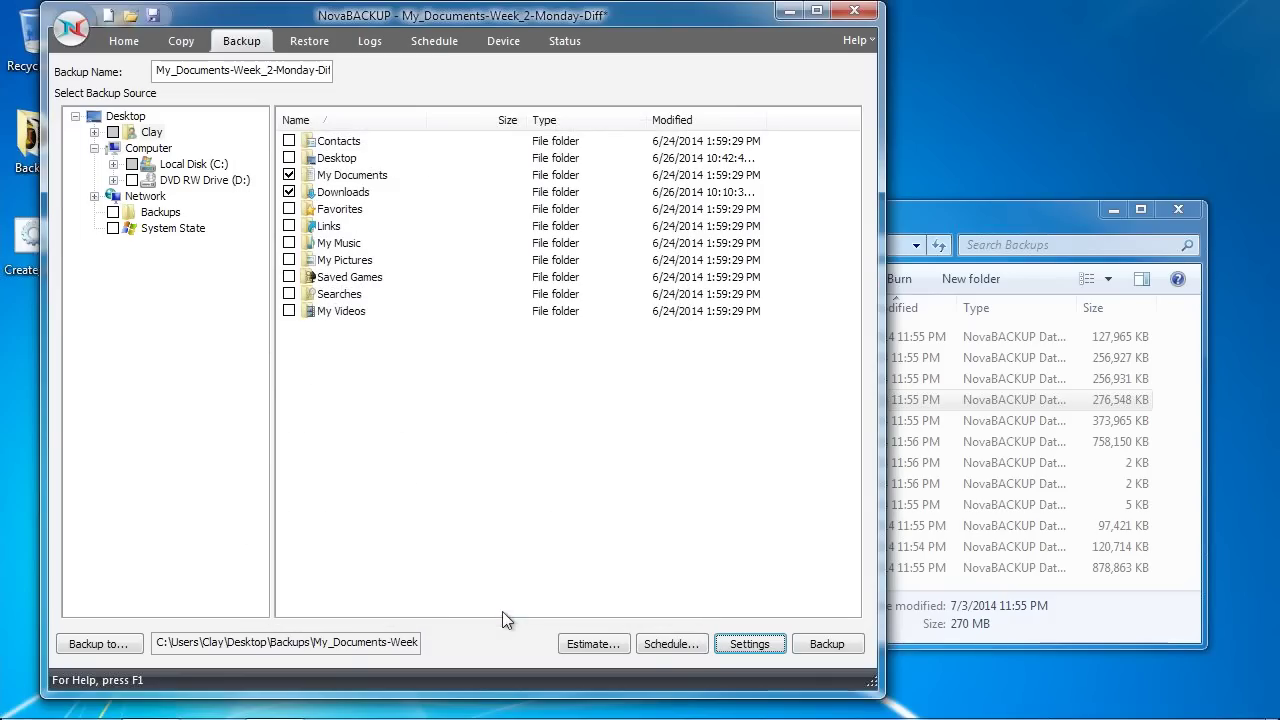
{"action": "left_click", "coordinate": [423, 400]}
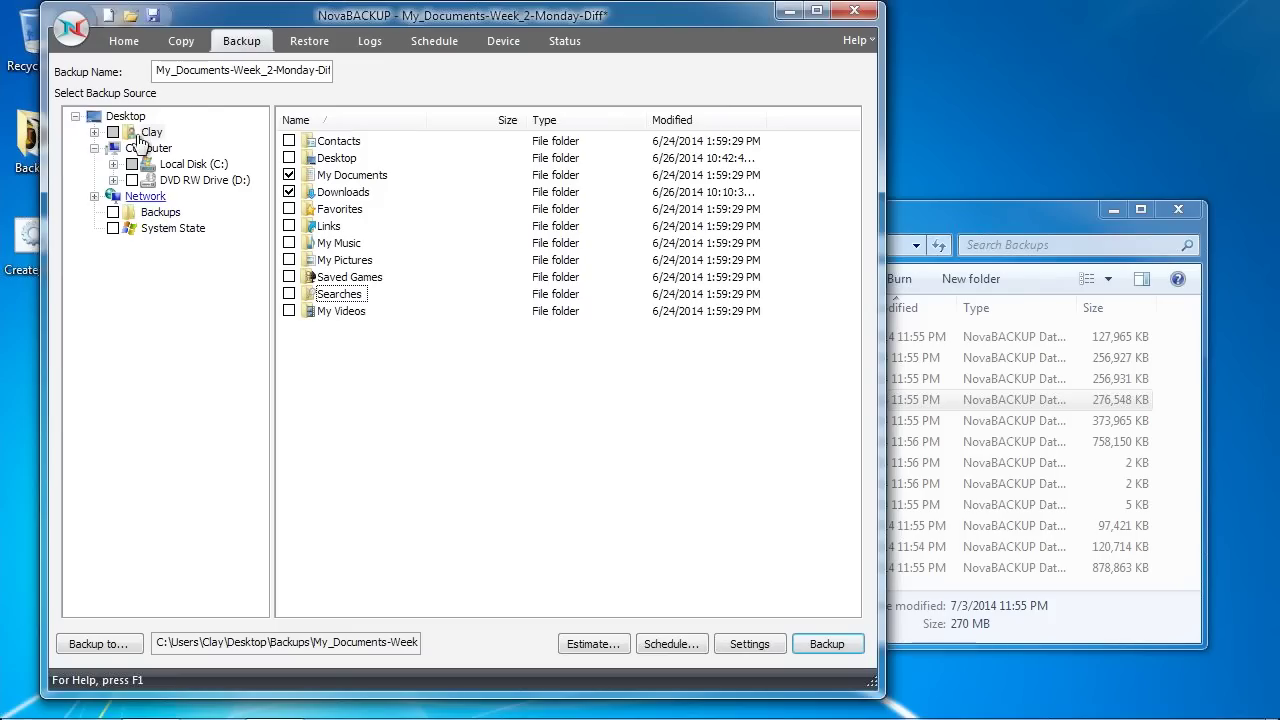
Start a new backup job without saving the current one's changes, and select only the user profile's Downloads folder as source
{"action": "left_click", "coordinate": [108, 16]}
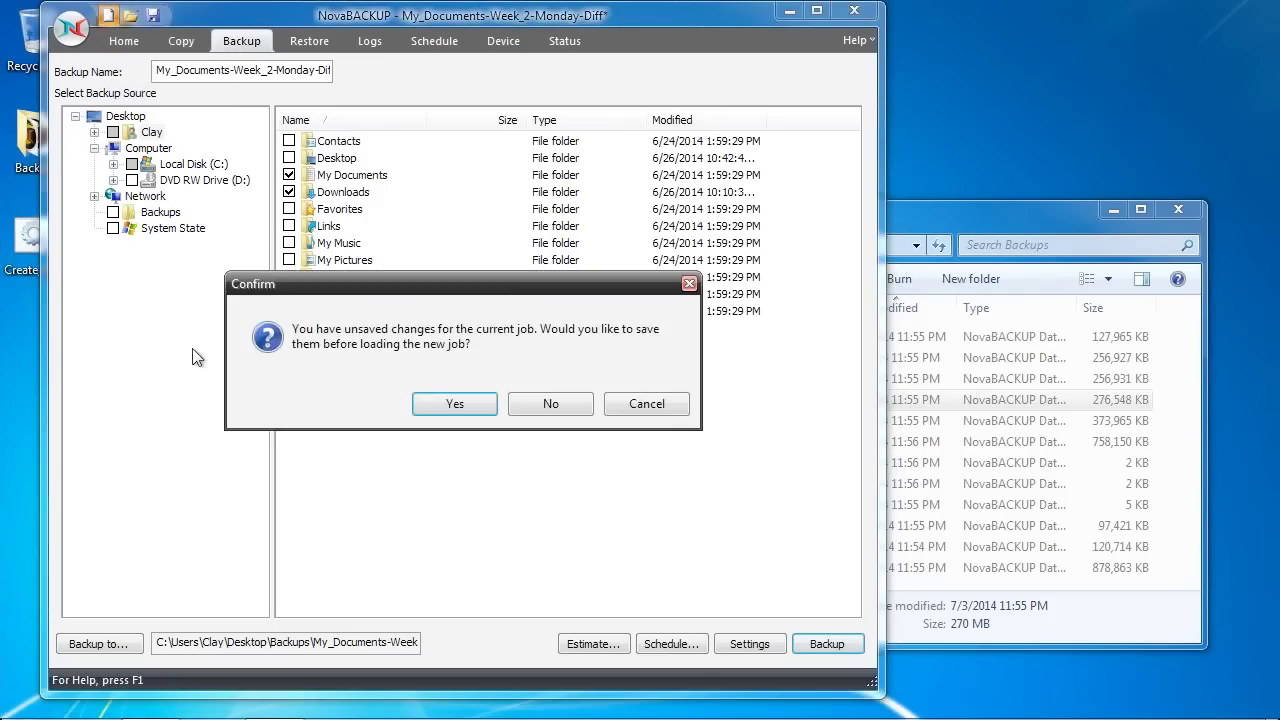
{"action": "left_click", "coordinate": [550, 403]}
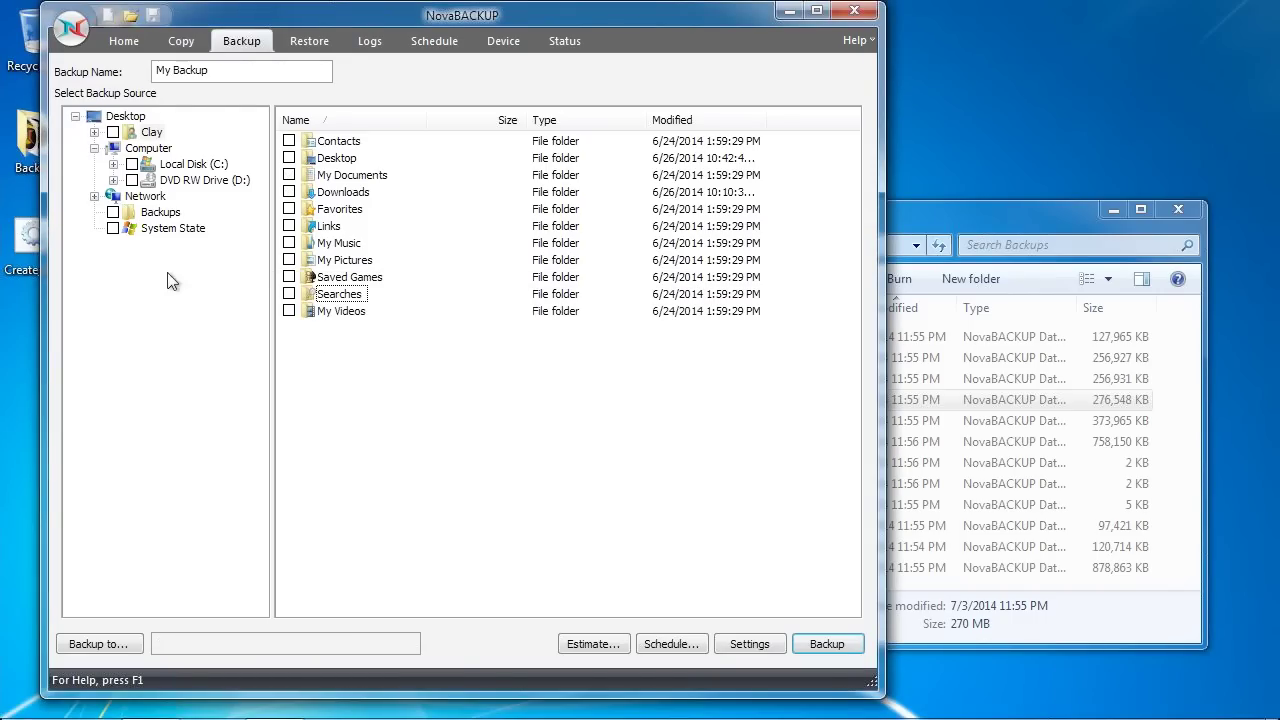
{"action": "left_click", "coordinate": [95, 149]}
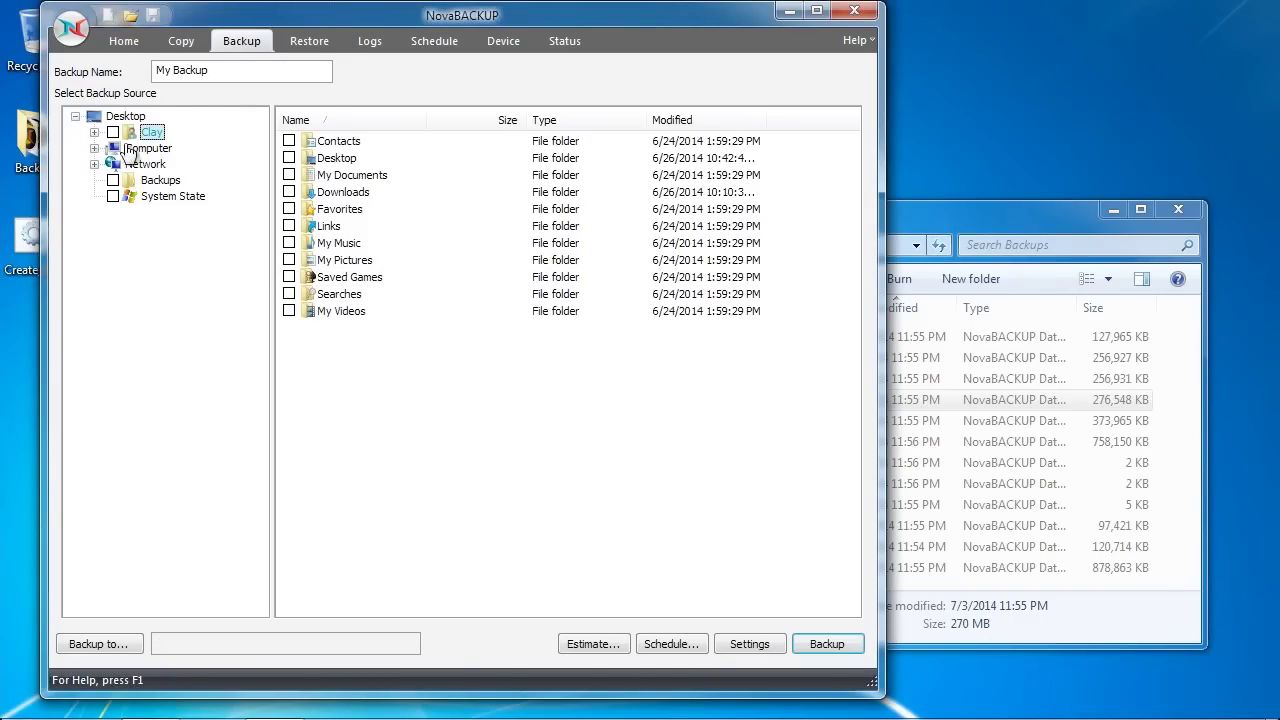
{"action": "left_click", "coordinate": [95, 133]}
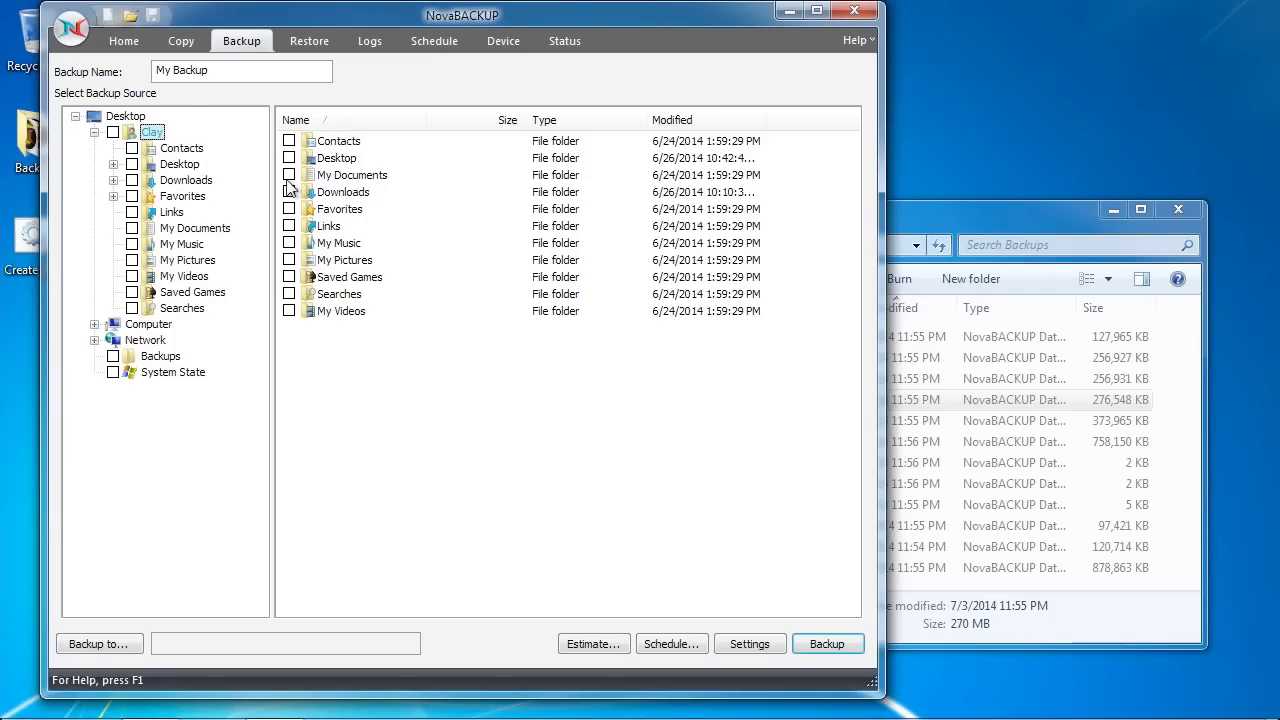
{"action": "left_click", "coordinate": [289, 175]}
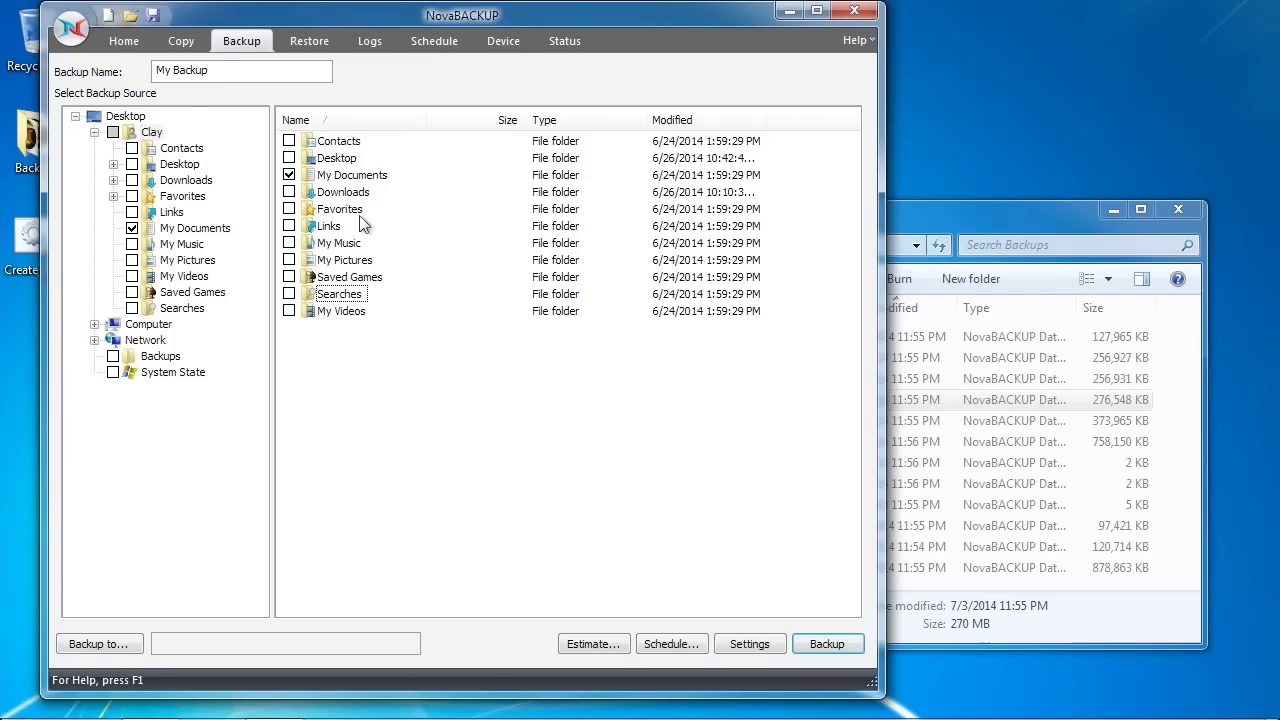
{"action": "left_click", "coordinate": [287, 178]}
{"action": "left_click", "coordinate": [289, 192]}
Set the backup destination to Local Disk (C:) with the media name Monday Full
{"action": "left_click", "coordinate": [106, 643]}
{"action": "double_click", "coordinate": [290, 228]}
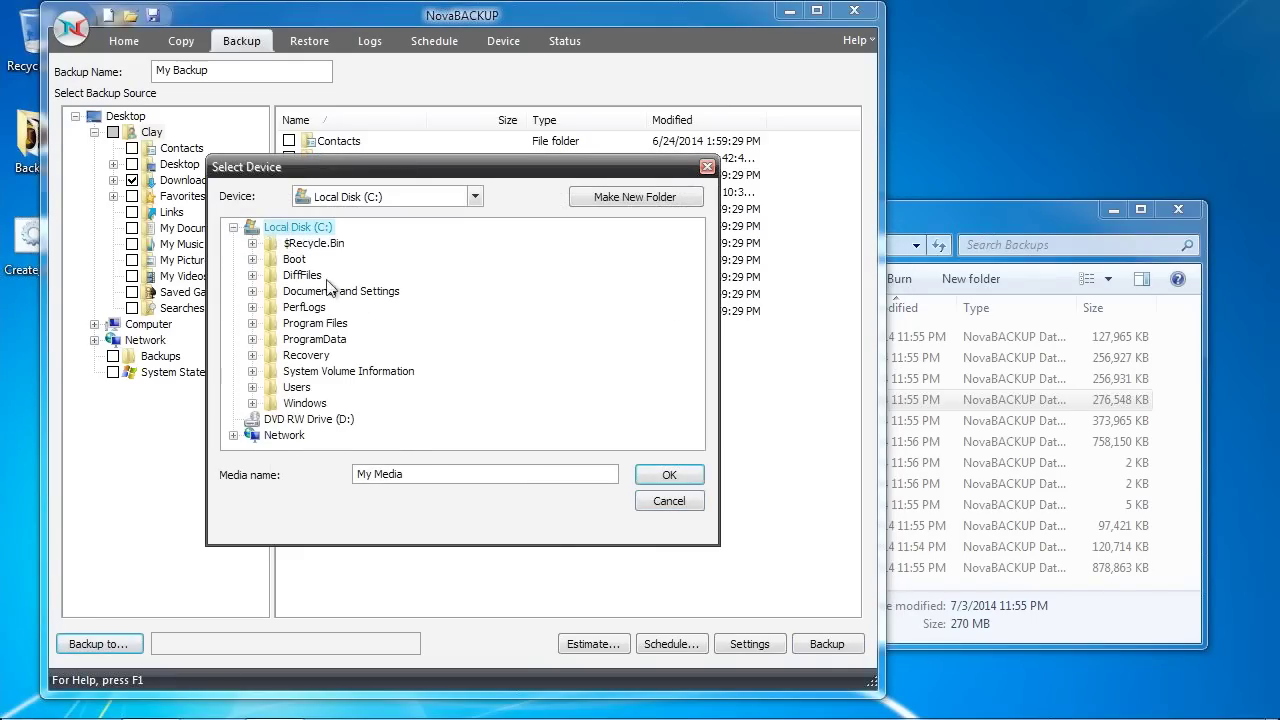
{"action": "key", "text": "Tab"}
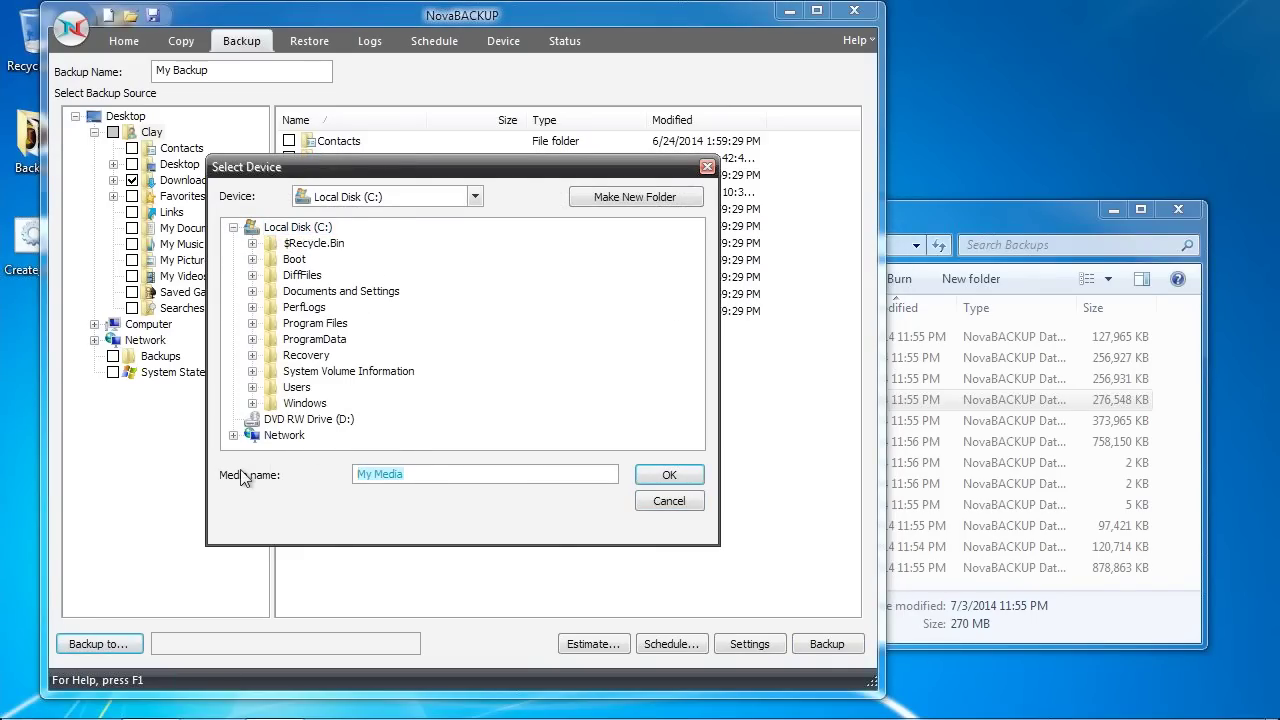
{"action": "type", "text": "Monday Full"}
{"action": "key", "text": "Return"}
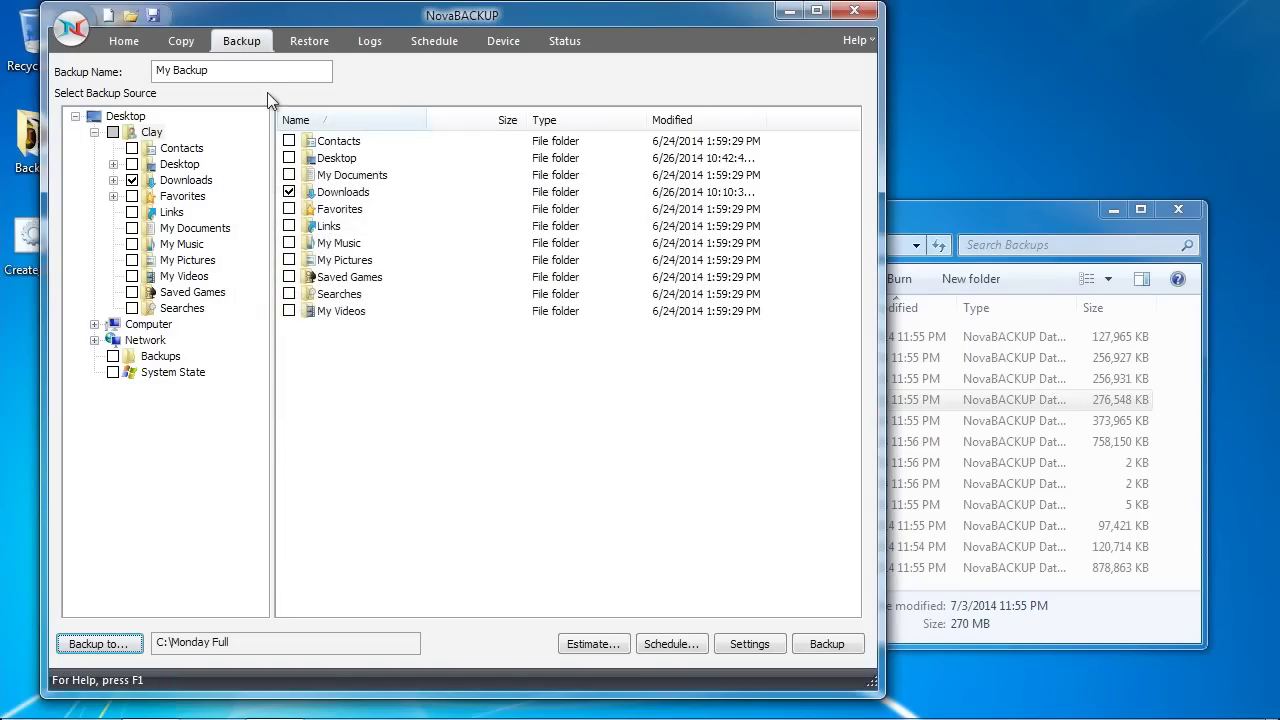
Name the backup job Monday Full and accept its advanced settings with Overwrite media and Full backup mode
{"action": "left_click_drag", "start_coordinate": [257, 66], "coordinate": [121, 66]}
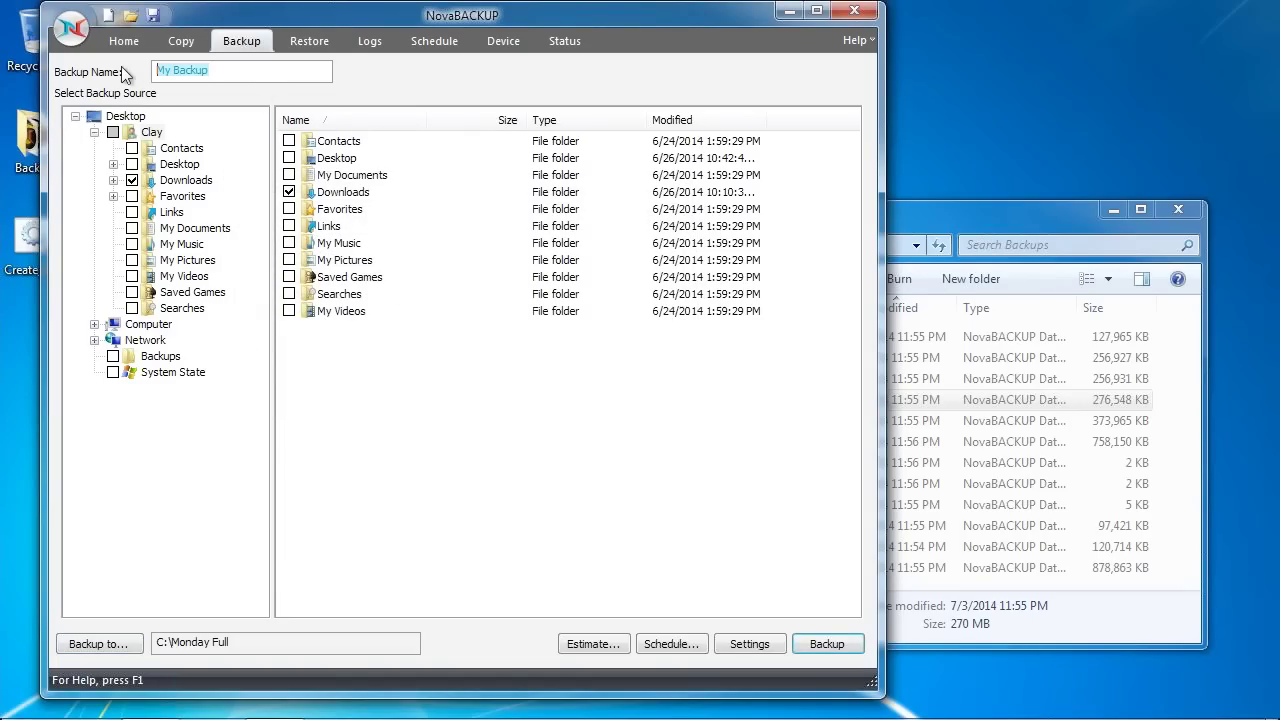
{"action": "type", "text": "Monday Full"}
{"action": "left_click", "coordinate": [740, 645]}
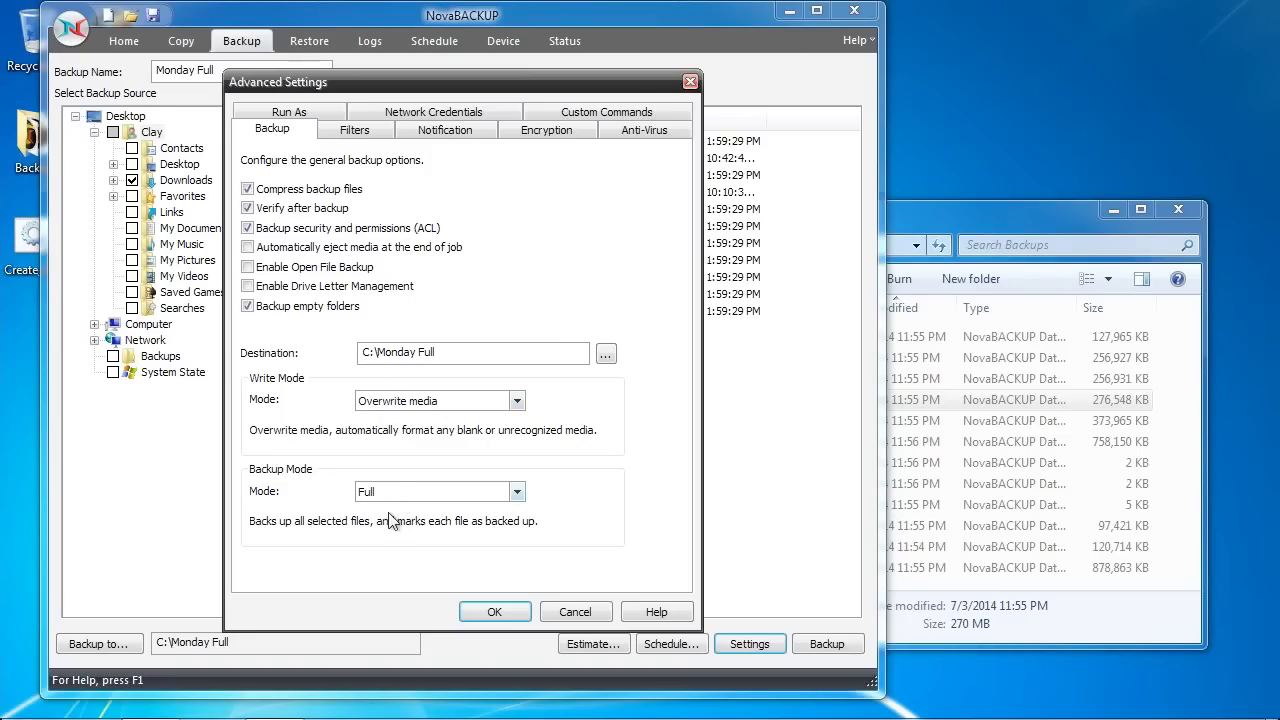
{"action": "left_click", "coordinate": [497, 612]}
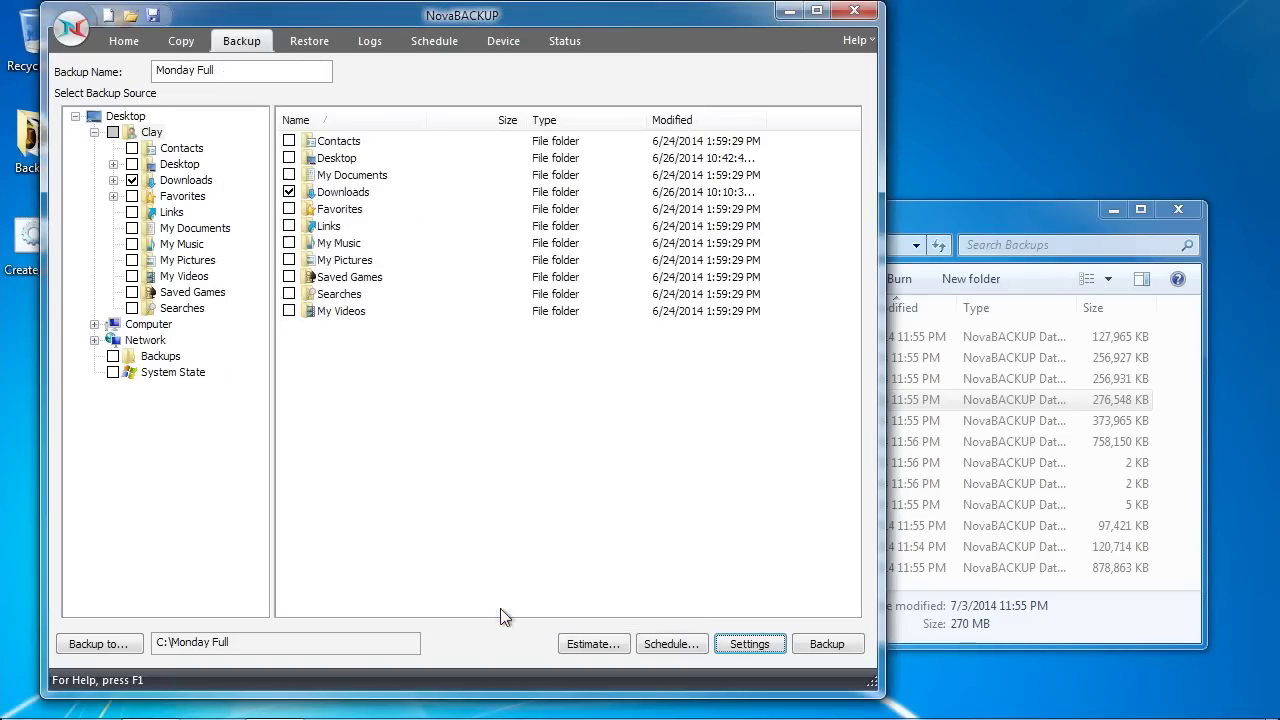
Save the backup job under the file name Monday Full and change its backup name to Tuesday-Diff
{"action": "left_click", "coordinate": [152, 15]}
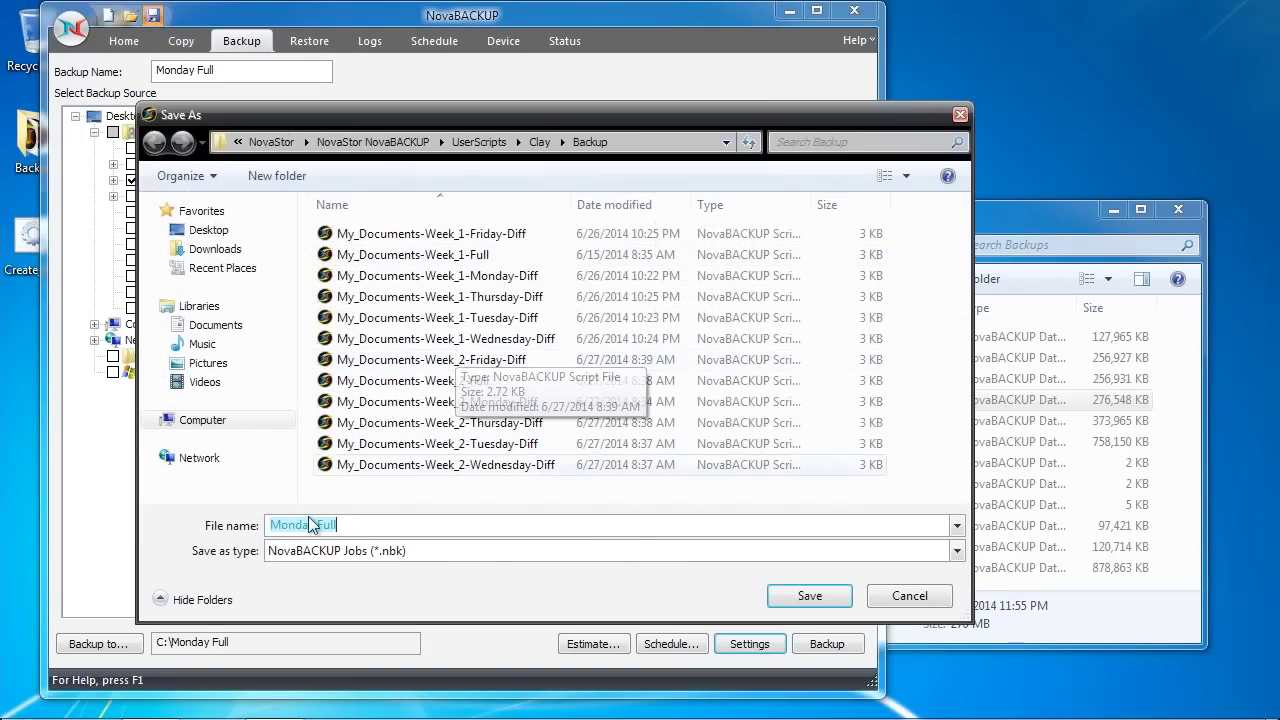
{"action": "left_click", "coordinate": [804, 598]}
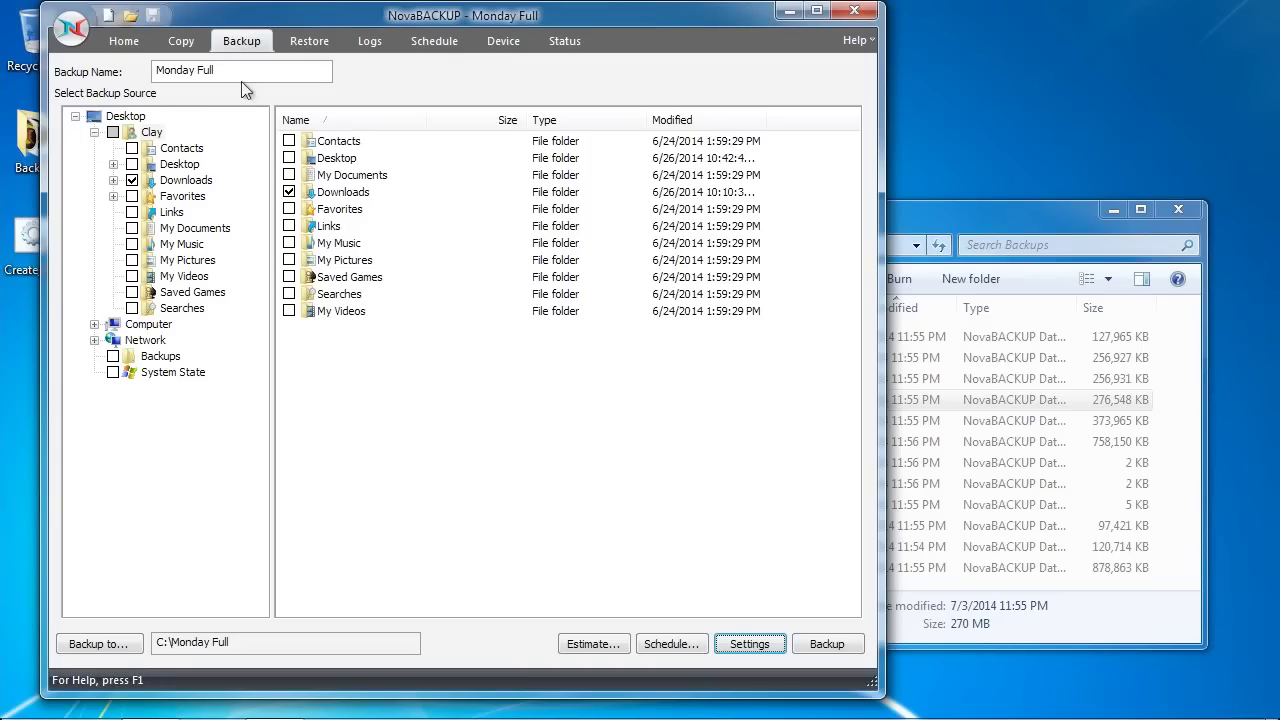
{"action": "left_click_drag", "start_coordinate": [243, 75], "coordinate": [150, 76]}
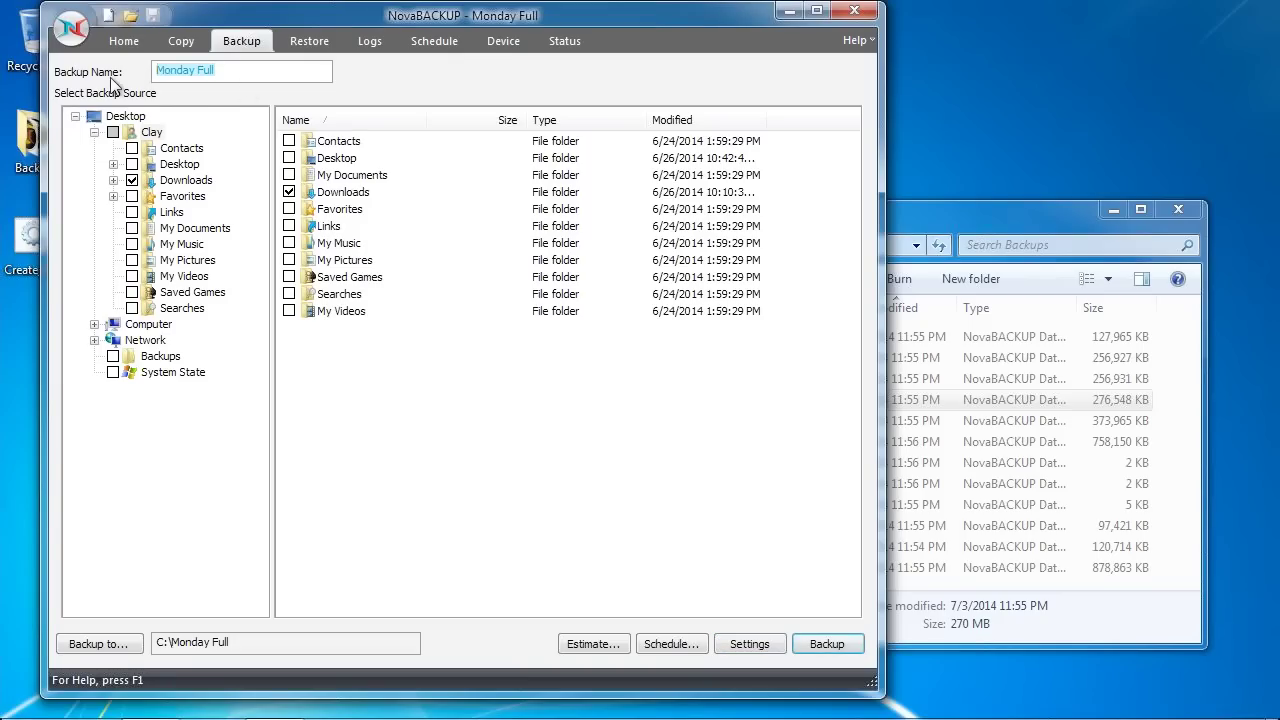
{"action": "type", "text": "Tuesday-"}
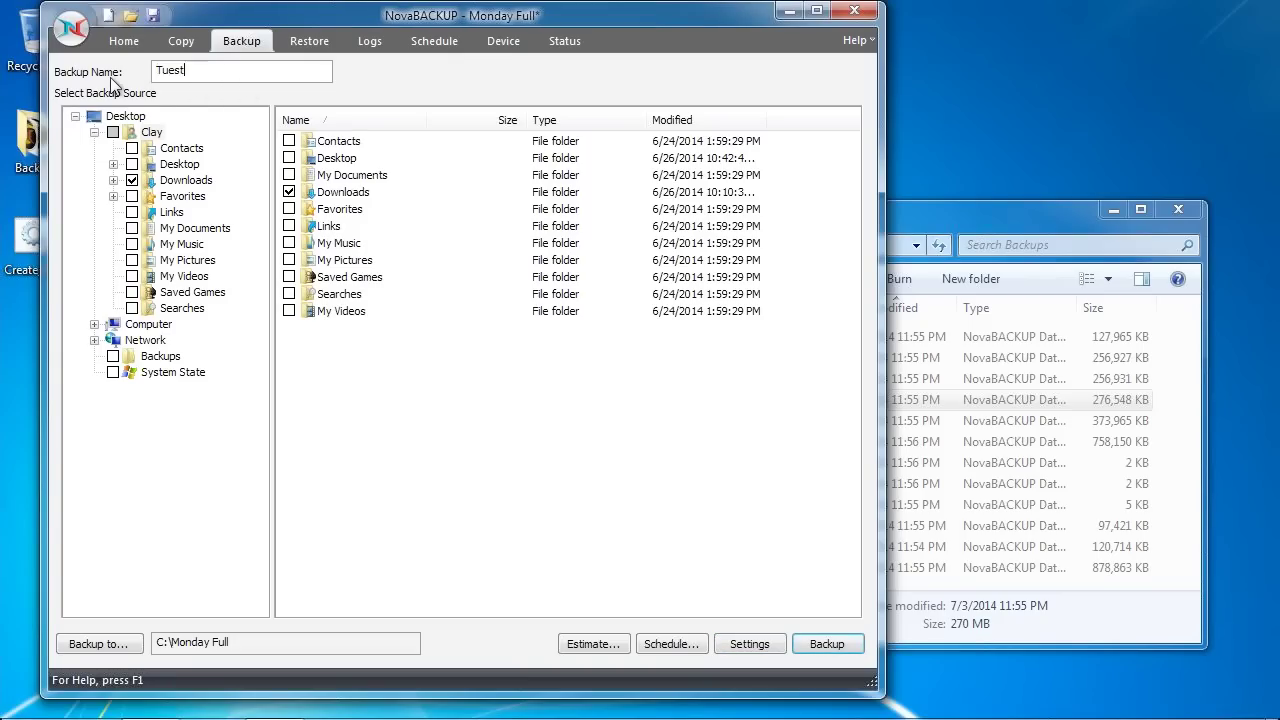
{"action": "type", "text": "Full"}
{"action": "type", "text": "Diff"}
Change the media name of the backup destination on Local Disk (C:) to Tuesday-Diff
{"action": "left_click", "coordinate": [100, 644]}
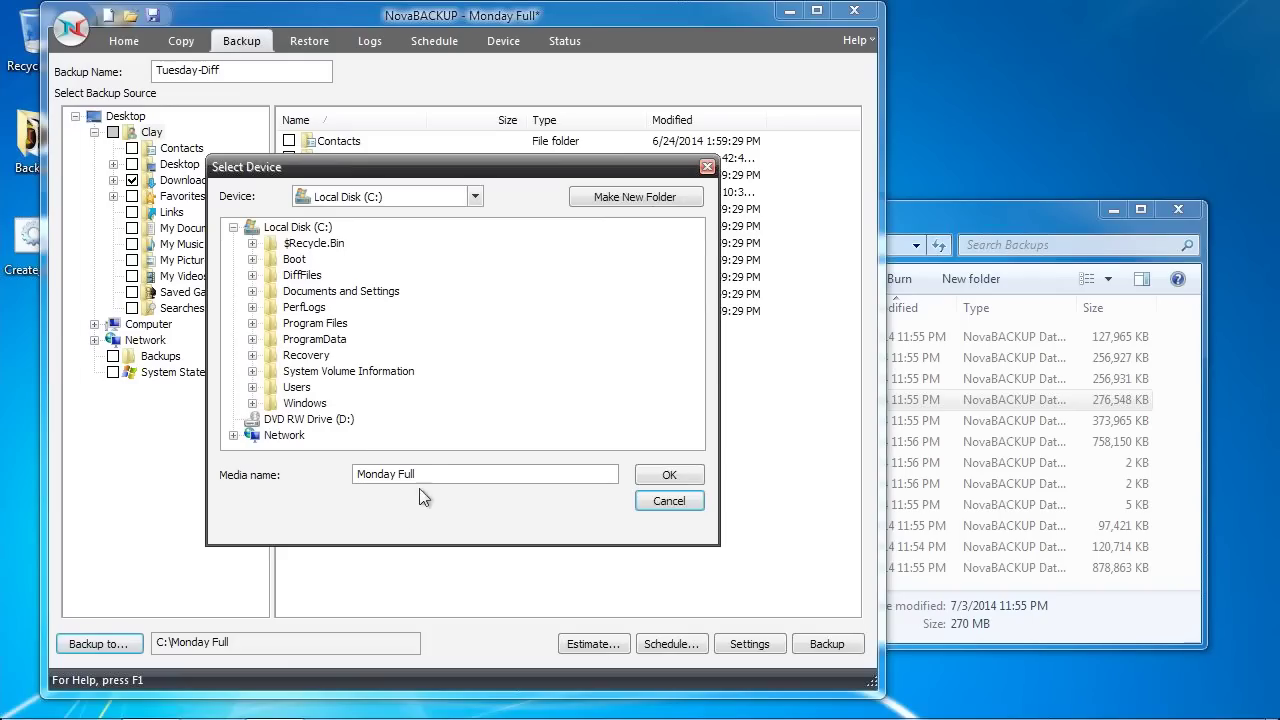
{"action": "key", "text": "BackSpace"}
{"action": "key", "text": "BackSpace"}
{"action": "key", "text": "BackSpace"}
{"action": "double_click", "coordinate": [437, 477]}
{"action": "key", "text": "BackSpace"}
{"action": "type", "text": "Tuesday - D"}
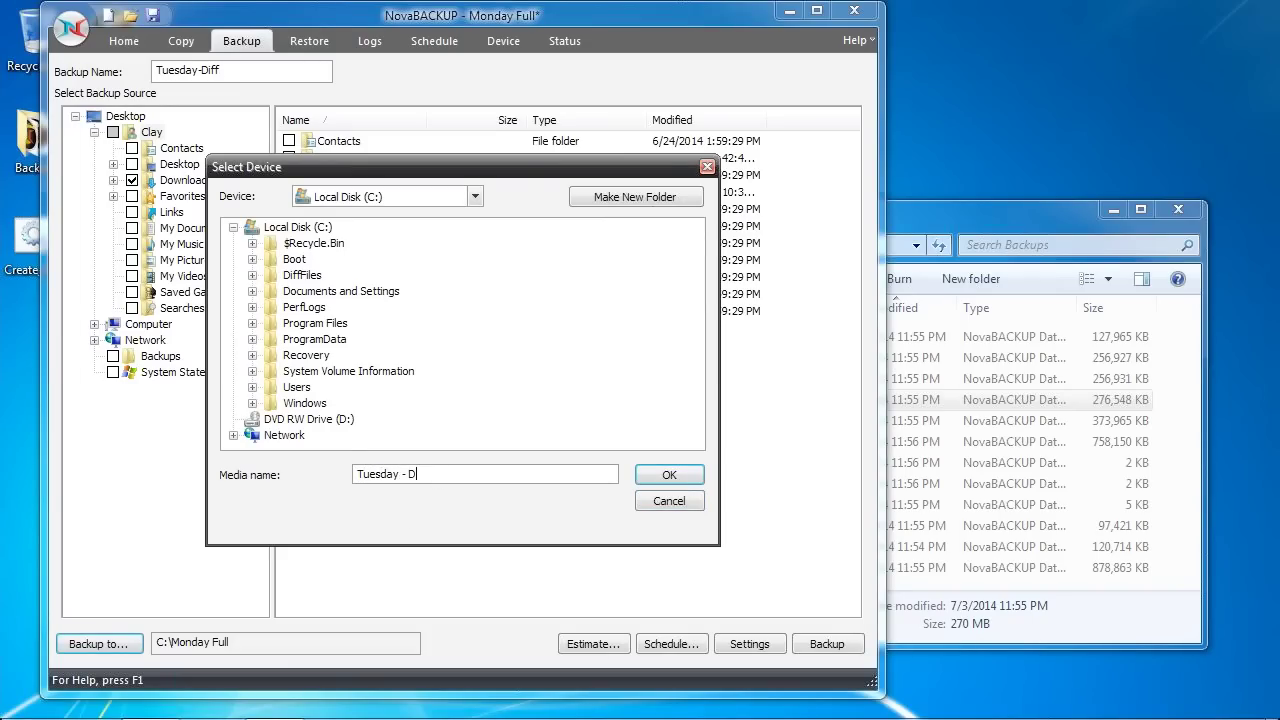
{"action": "key", "text": "BackSpace"}
{"action": "key", "text": "BackSpace"}
{"action": "key", "text": "BackSpace"}
{"action": "type", "text": "-Diff"}
{"action": "key", "text": "Return"}
Set the job's write mode to Append to media and its backup mode to Differential in the advanced settings
{"action": "left_click", "coordinate": [746, 644]}
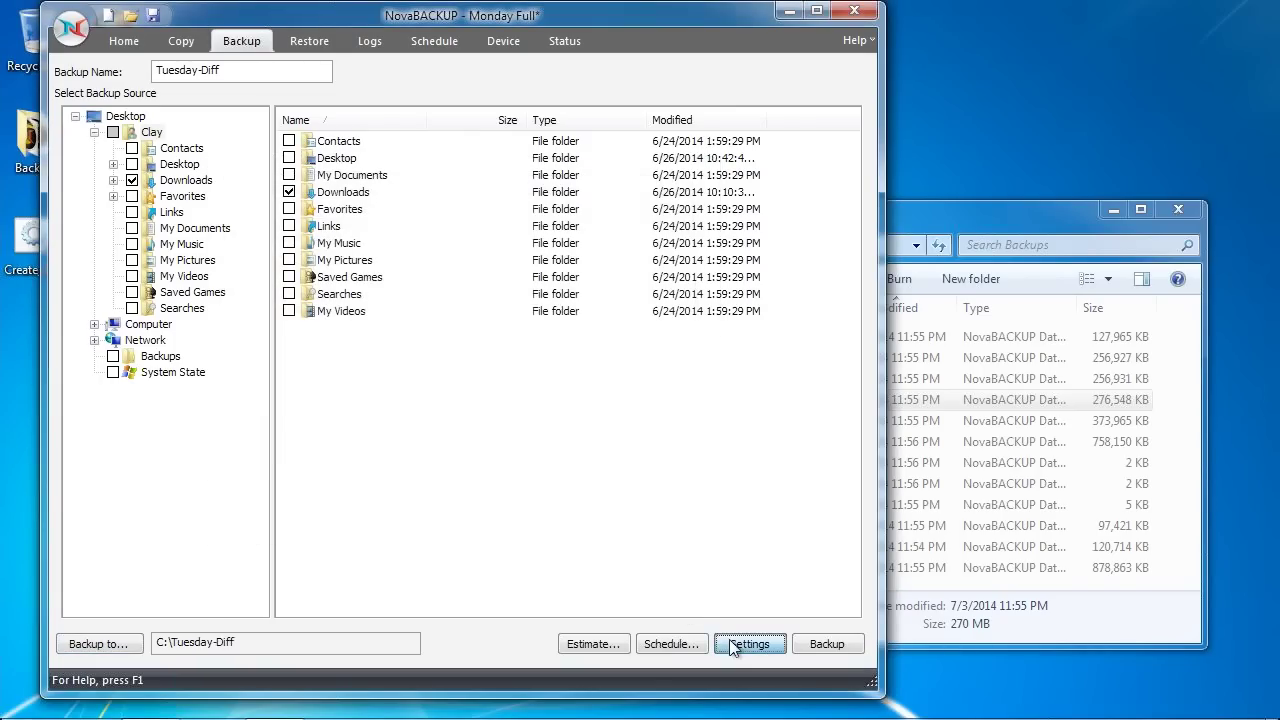
{"action": "left_click", "coordinate": [516, 402]}
{"action": "left_click", "coordinate": [491, 433]}
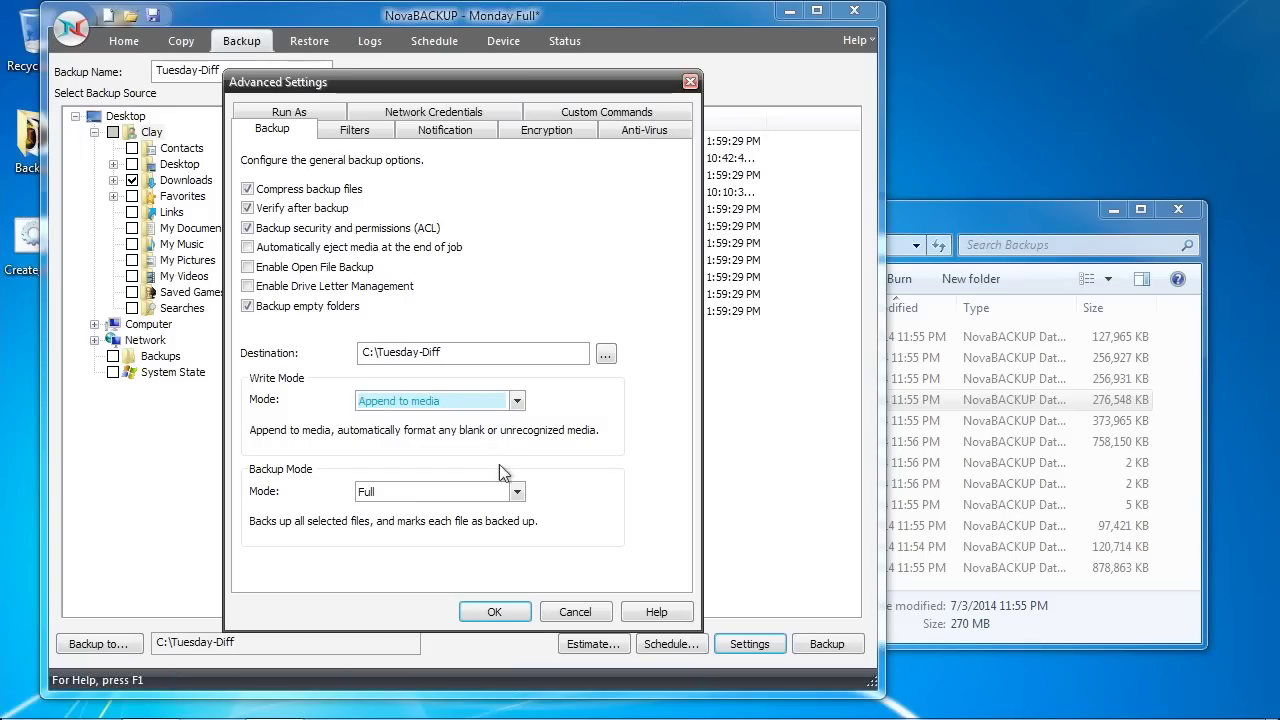
{"action": "left_click", "coordinate": [516, 492]}
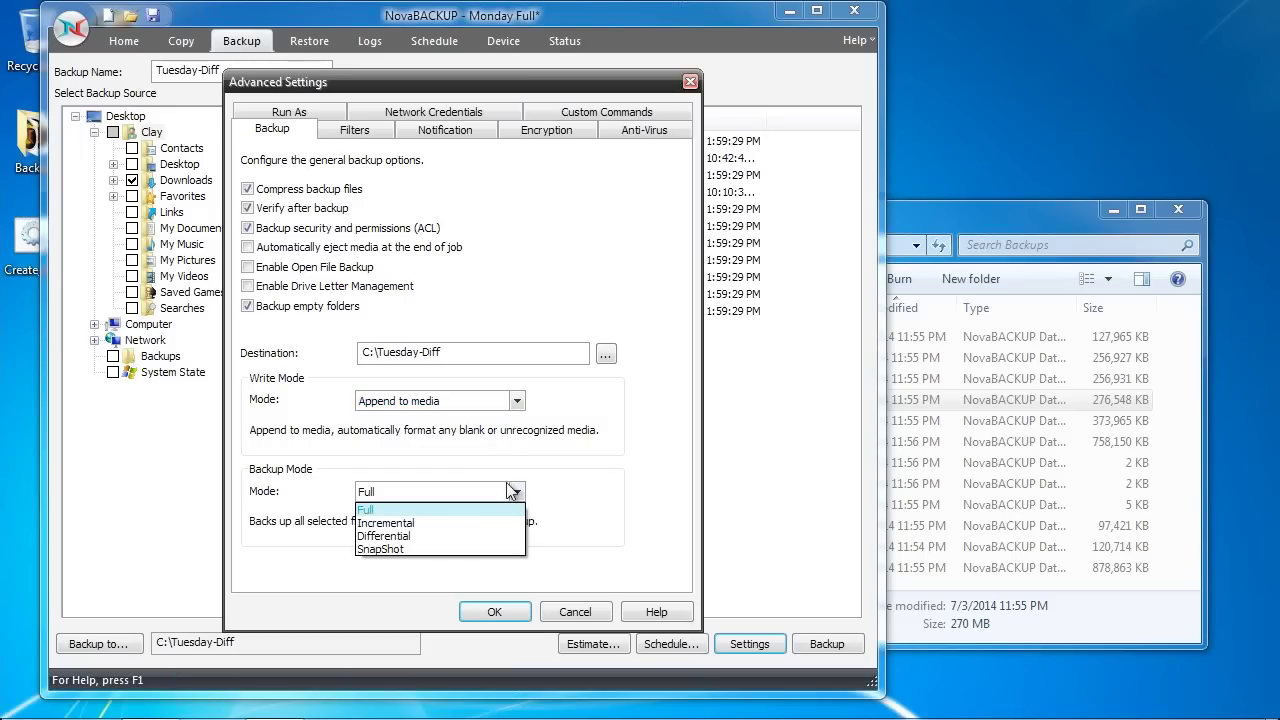
{"action": "left_click", "coordinate": [452, 537]}
{"action": "left_click", "coordinate": [495, 612]}
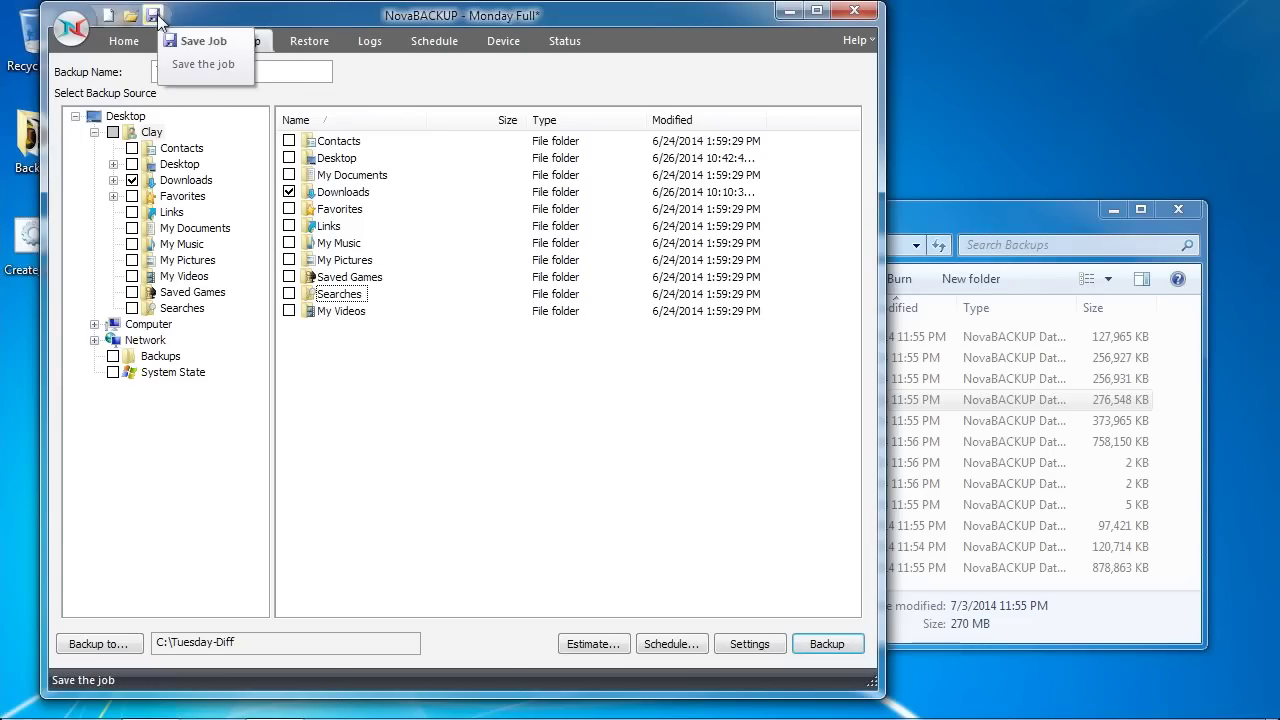
Save the modified job as a separate job file named Tuesday-Diff
{"action": "left_click", "coordinate": [71, 26]}
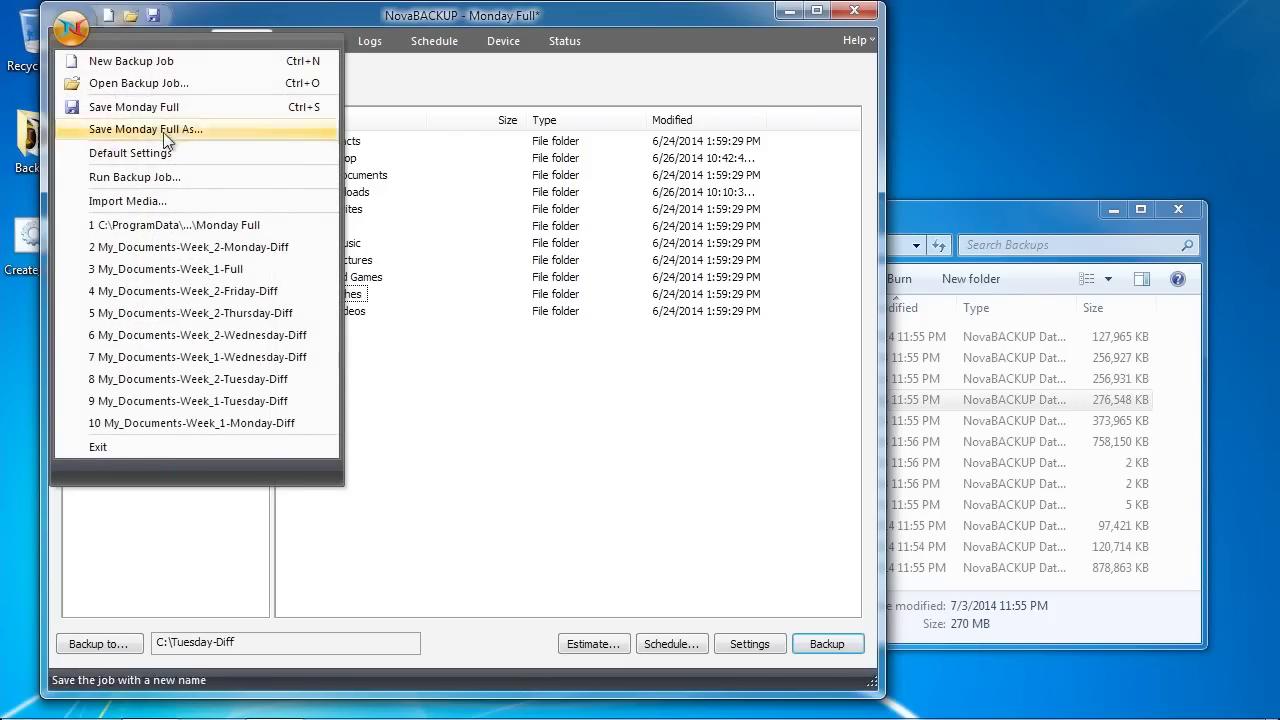
{"action": "left_click", "coordinate": [222, 128]}
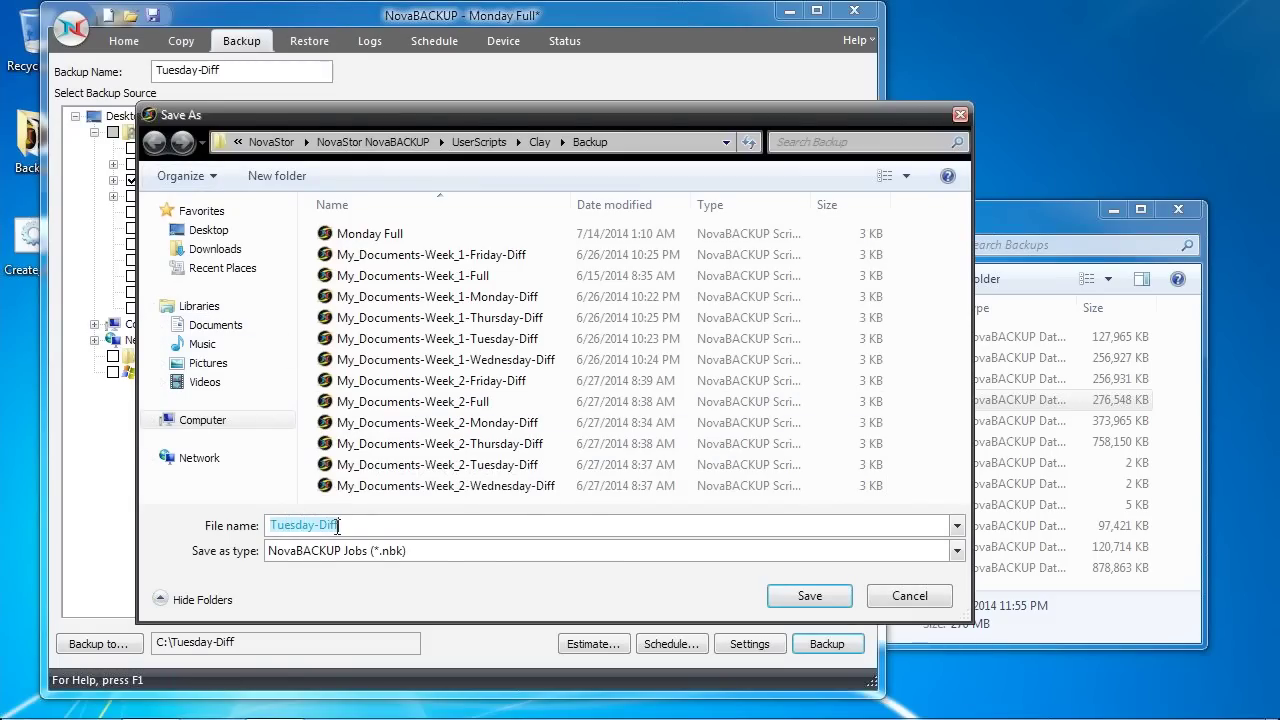
{"action": "left_click", "coordinate": [775, 598]}
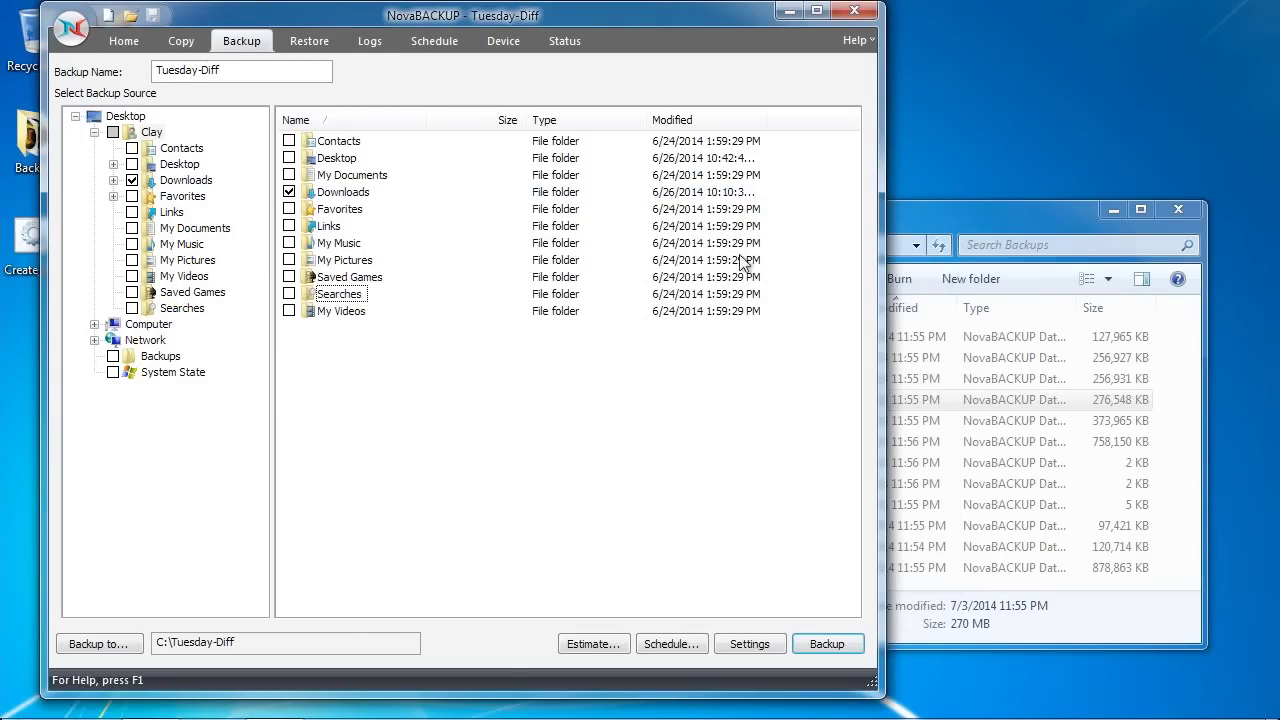
Look through the saved Week_1 and Week_2 backup job files without opening any of them
{"action": "left_click", "coordinate": [130, 16]}
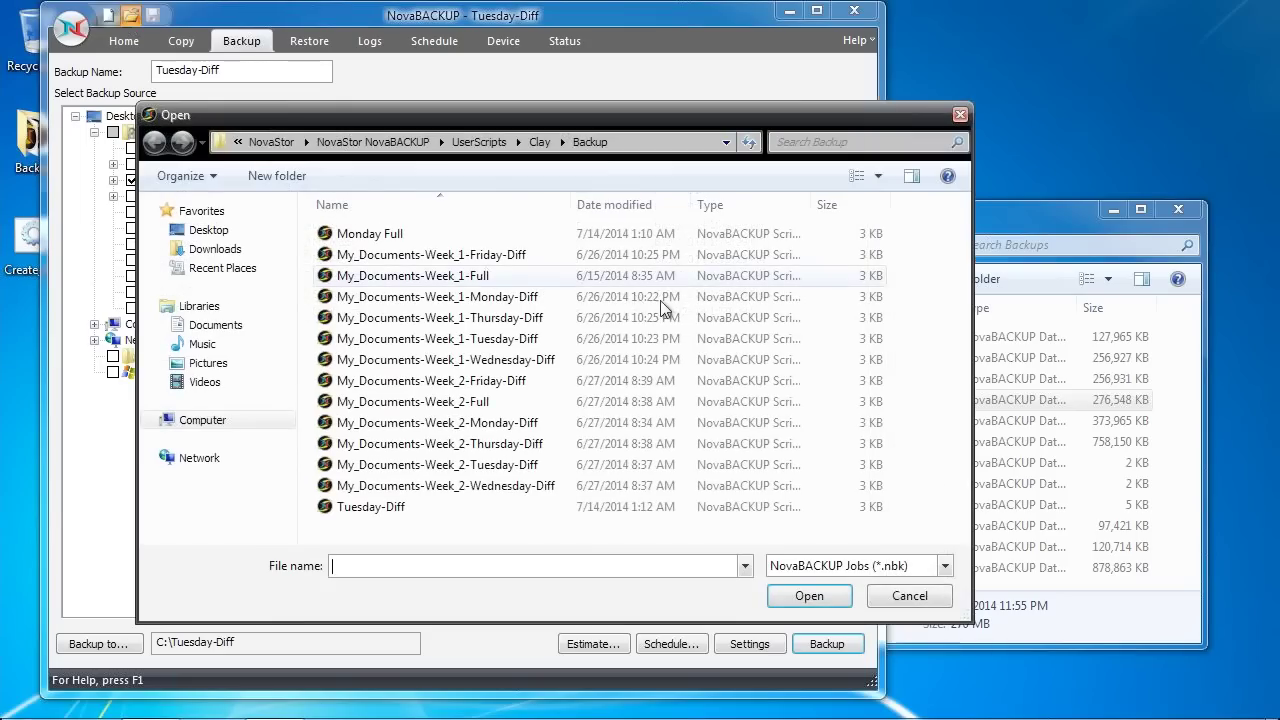
{"action": "left_click", "coordinate": [645, 255]}
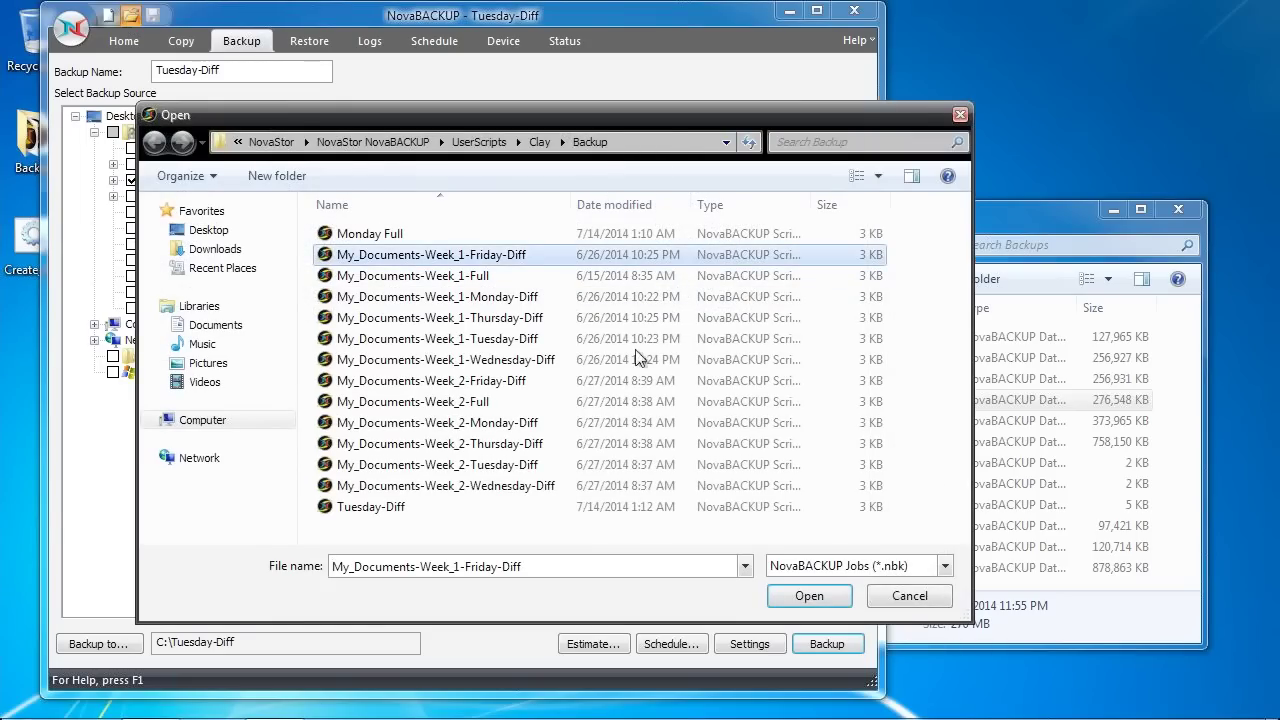
{"action": "left_click", "coordinate": [586, 484]}
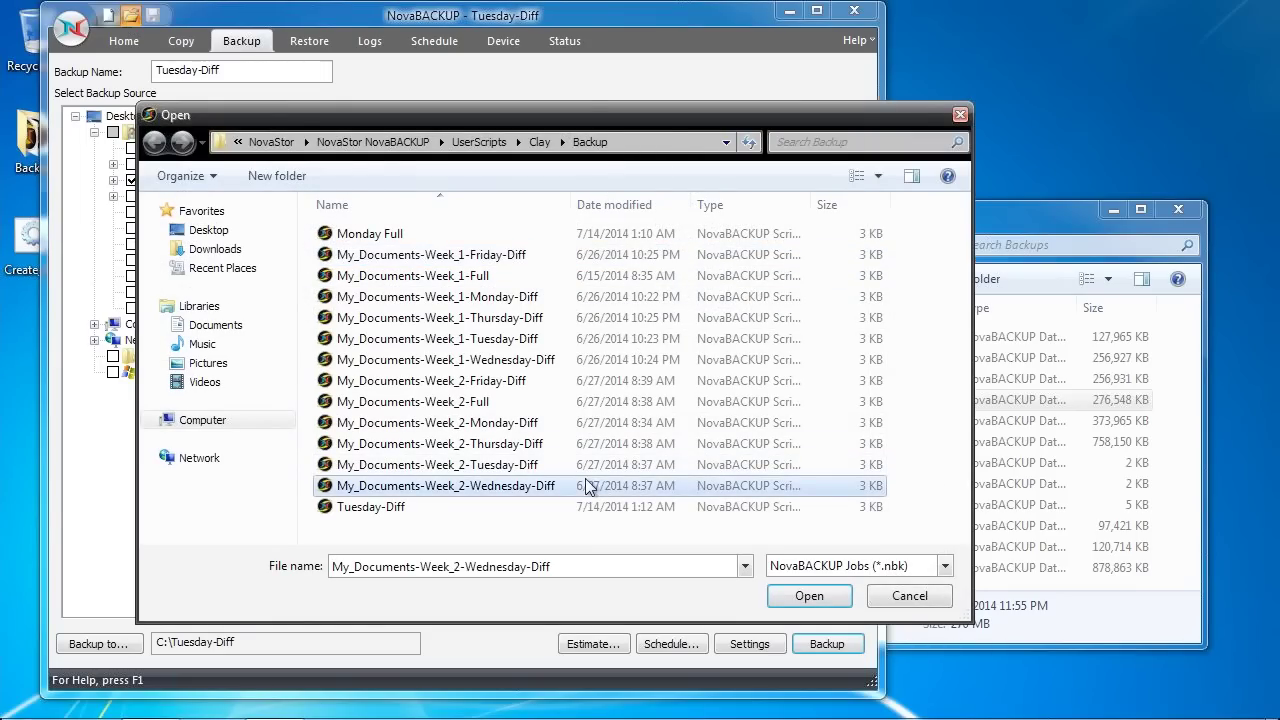
{"action": "left_click", "coordinate": [487, 365]}
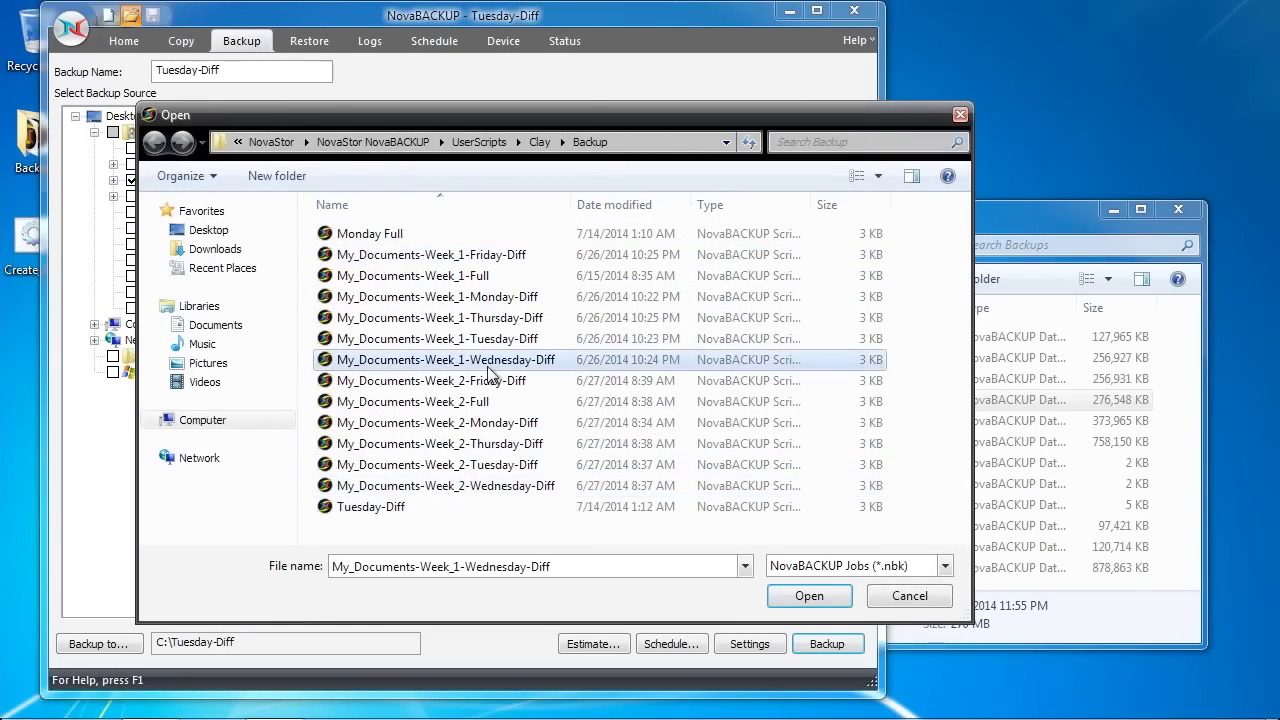
{"action": "left_click", "coordinate": [492, 270]}
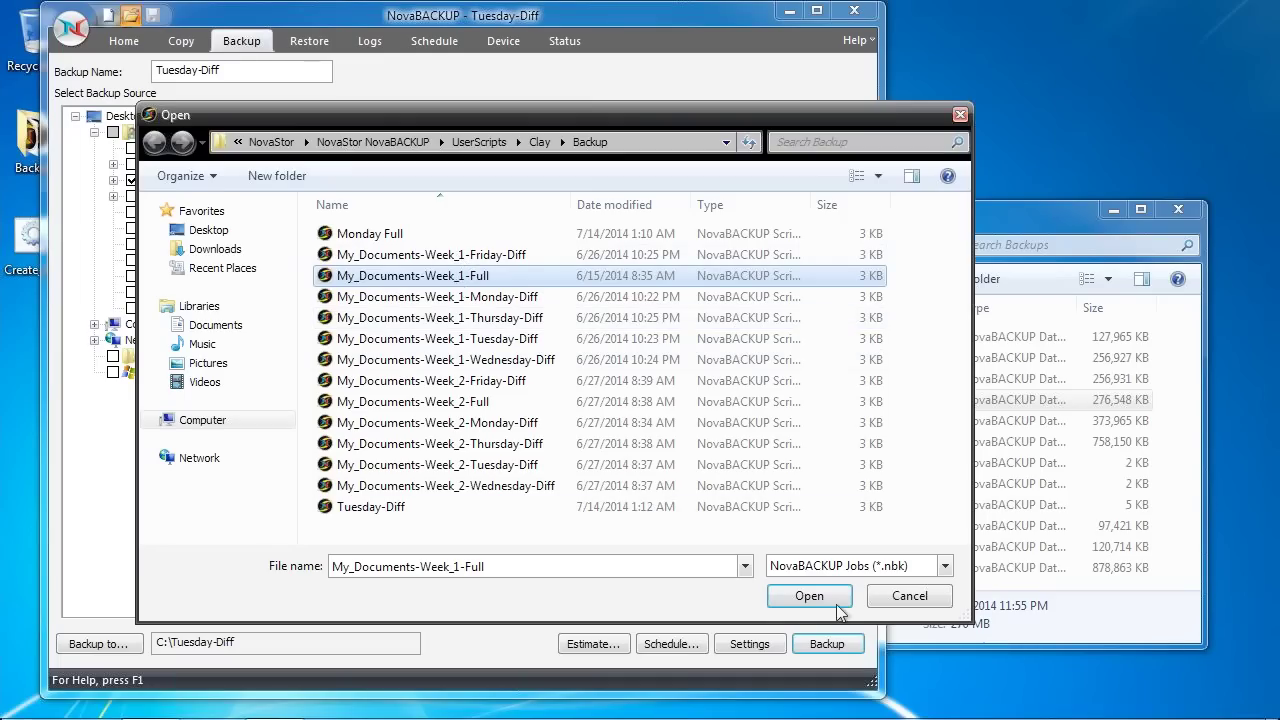
{"action": "left_click", "coordinate": [909, 596]}
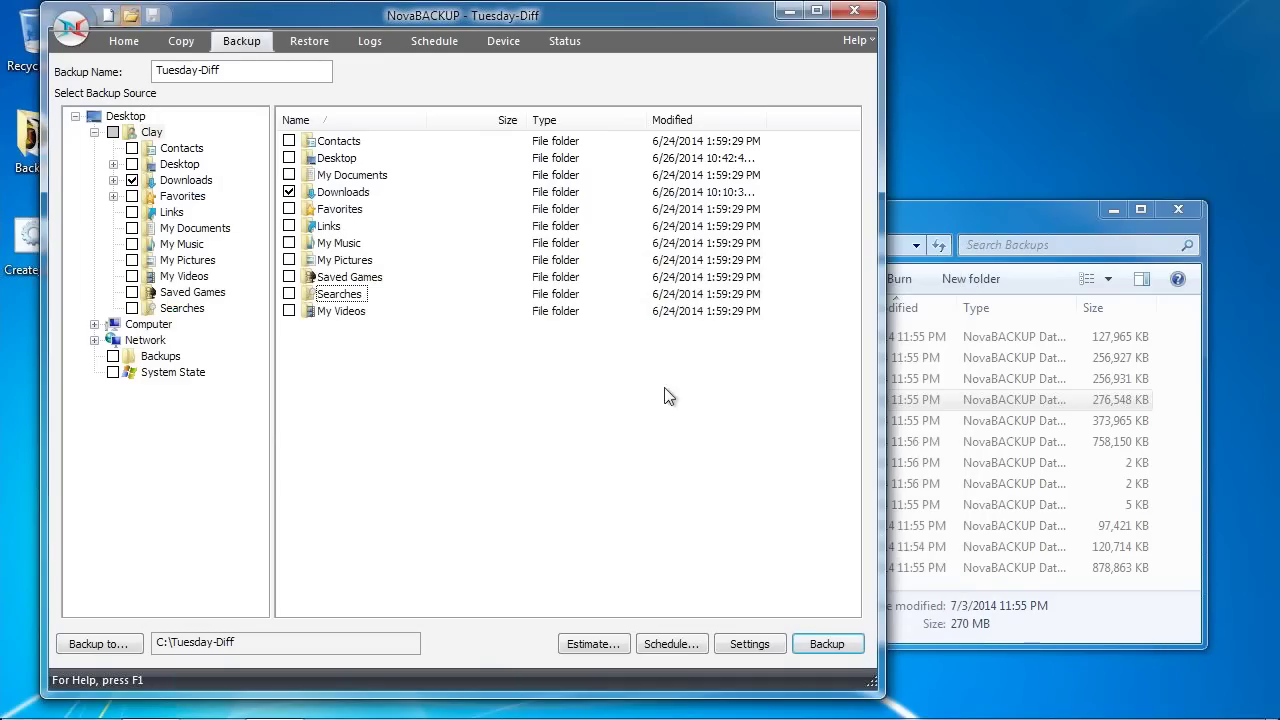
Review the scheduled Week_1 and Week_2 full and differential jobs with their last and next run dates
{"action": "left_click", "coordinate": [450, 49]}
{"action": "left_click", "coordinate": [422, 302]}
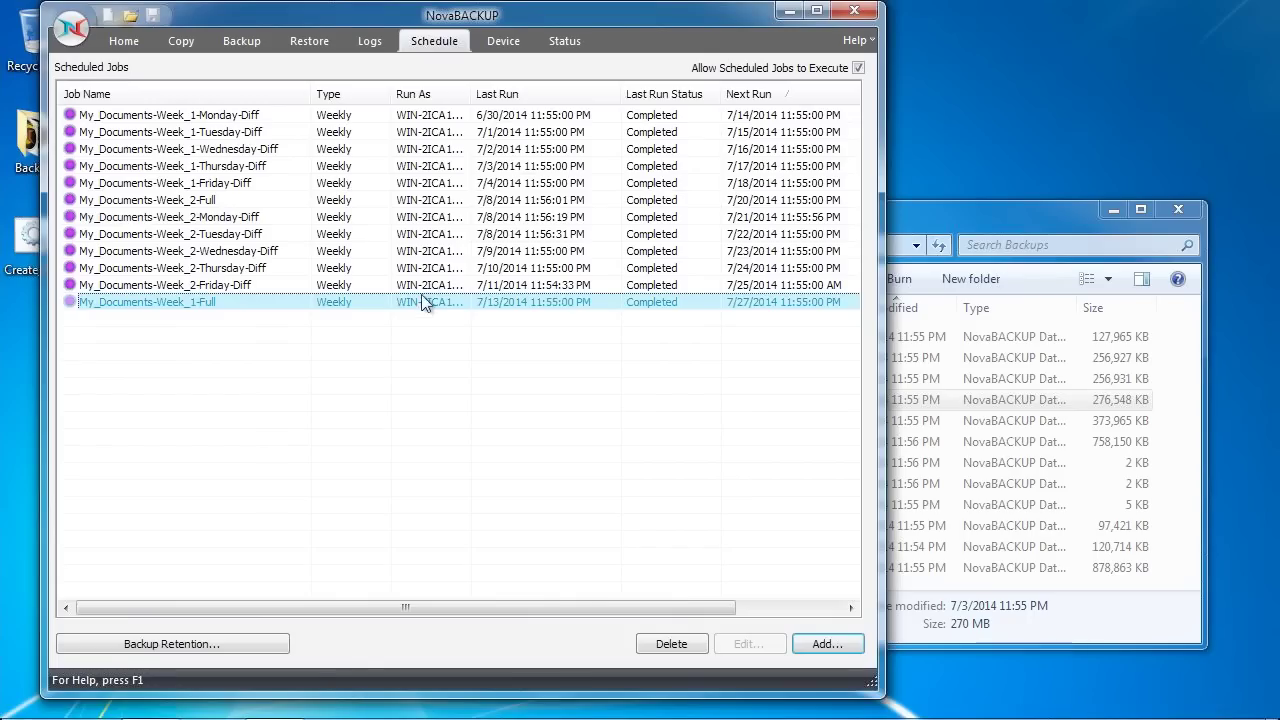
{"action": "left_click", "coordinate": [428, 200]}
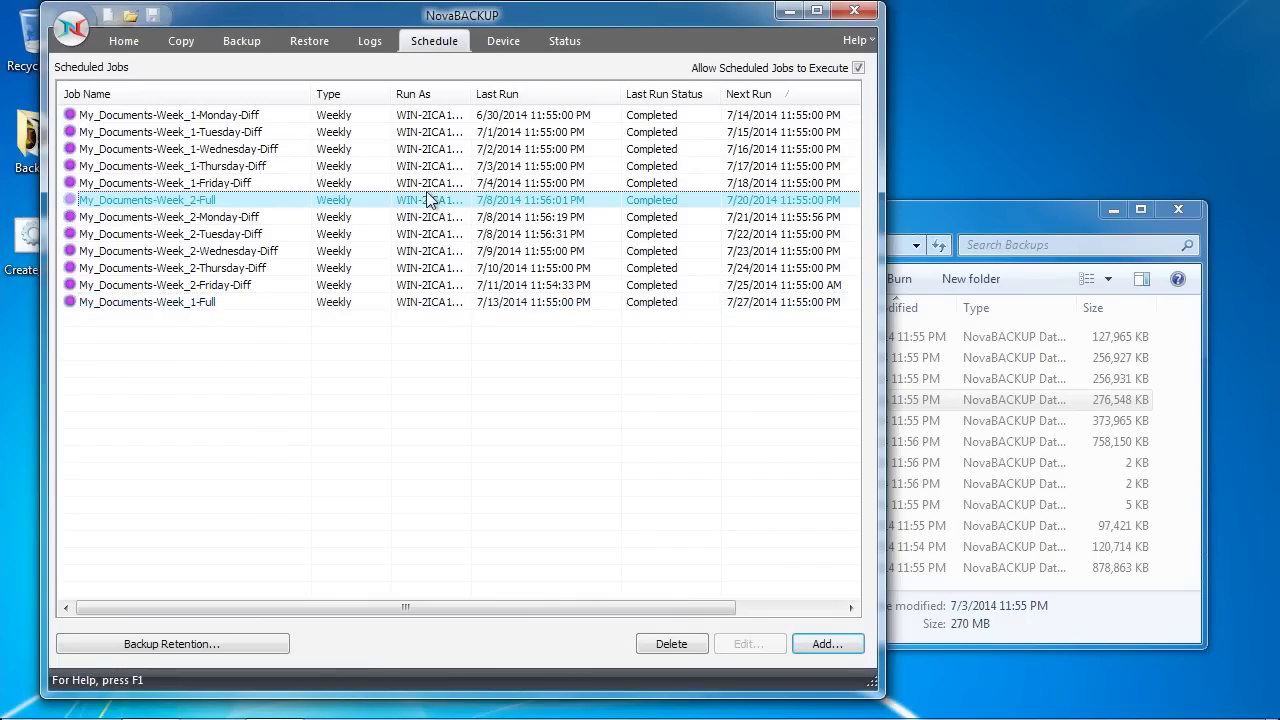
{"action": "left_click", "coordinate": [430, 116]}
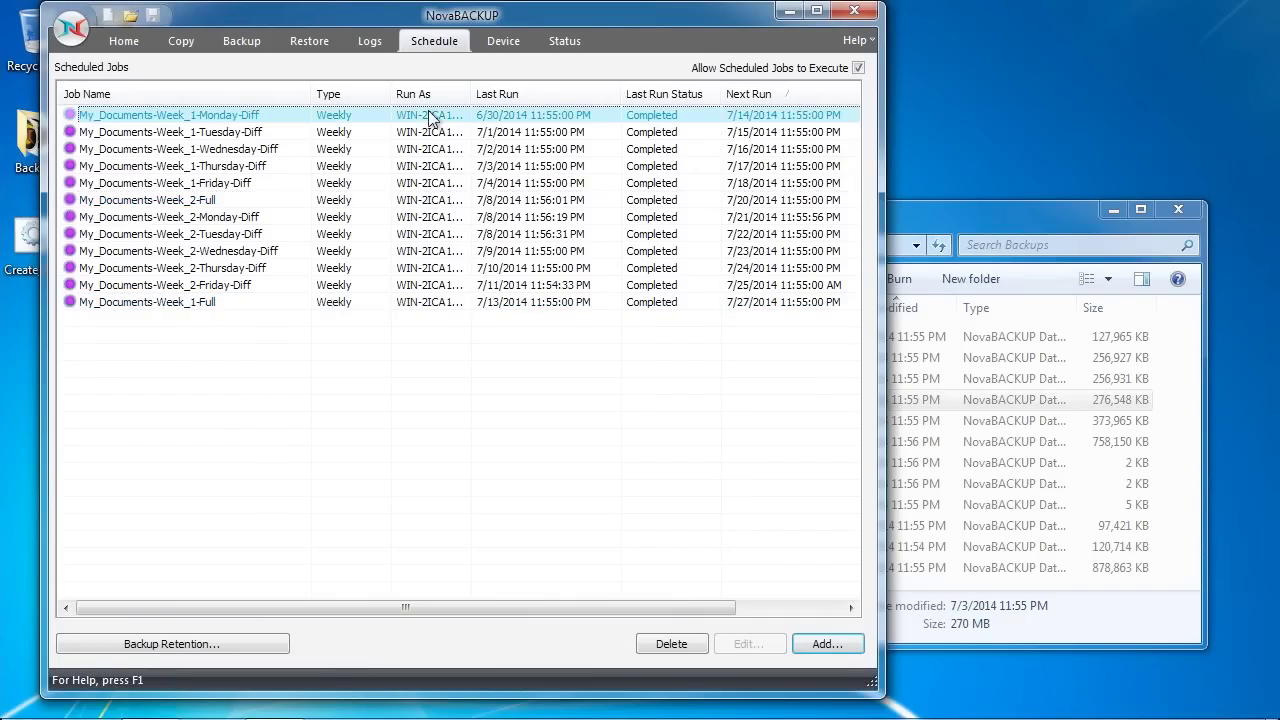
{"action": "left_click", "coordinate": [418, 306], "text": "shift"}
{"action": "left_click", "coordinate": [418, 306]}
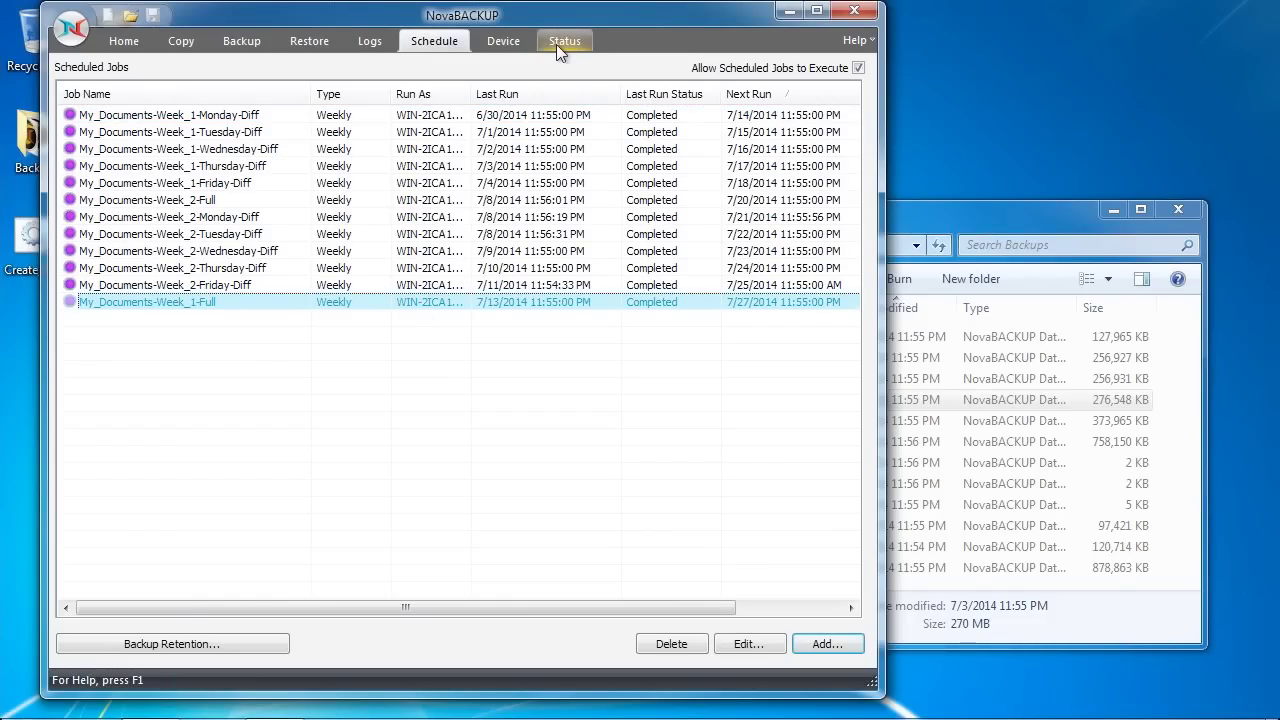
Switch to the Backups folder in Windows Explorer and compare the Week_1 and Week_2-Full backup files' dates and sizes with the current system date
{"action": "left_click", "coordinate": [949, 206]}
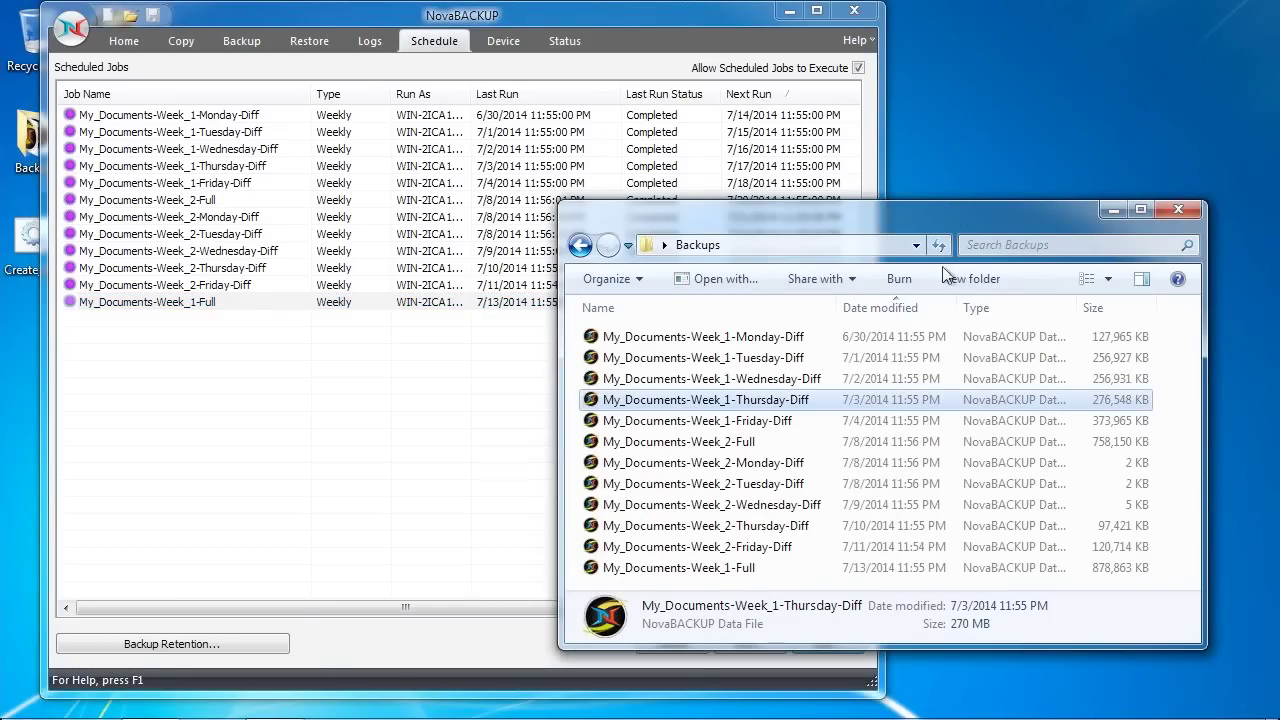
{"action": "left_click", "coordinate": [863, 570]}
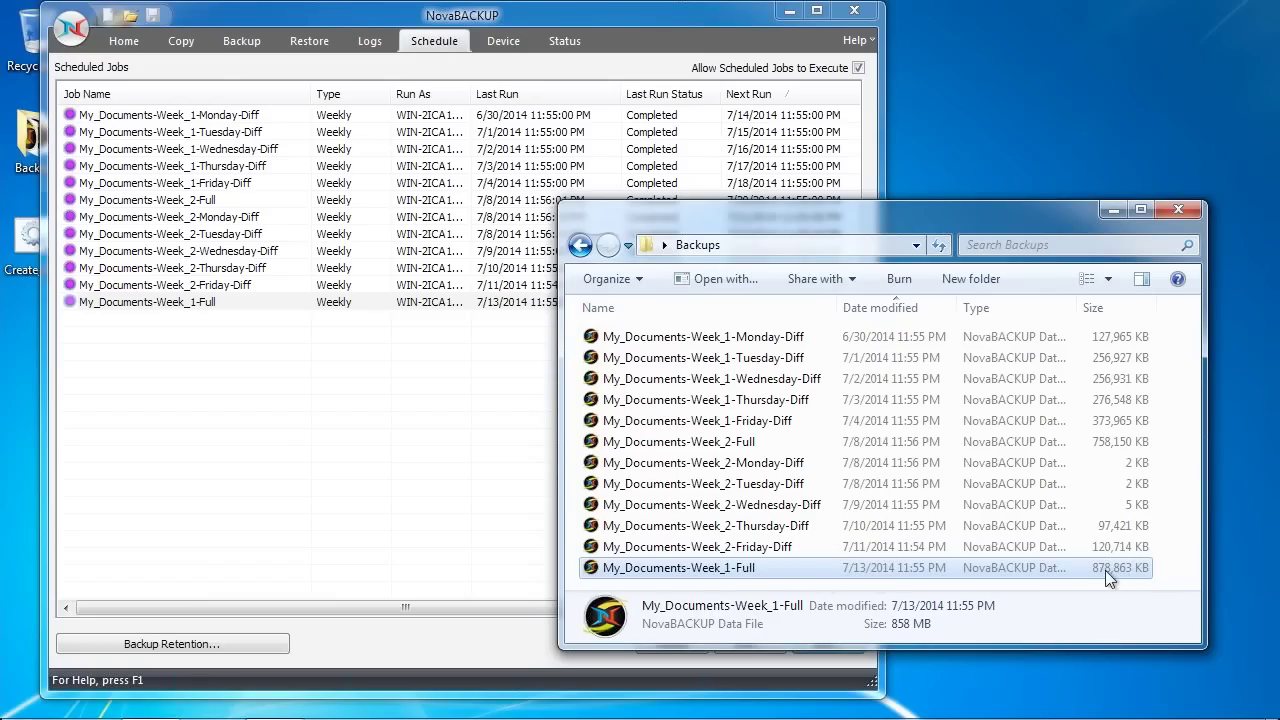
{"action": "left_click", "coordinate": [908, 342]}
{"action": "key", "text": "Down"}
{"action": "key", "text": "Down"}
{"action": "key", "text": "Down"}
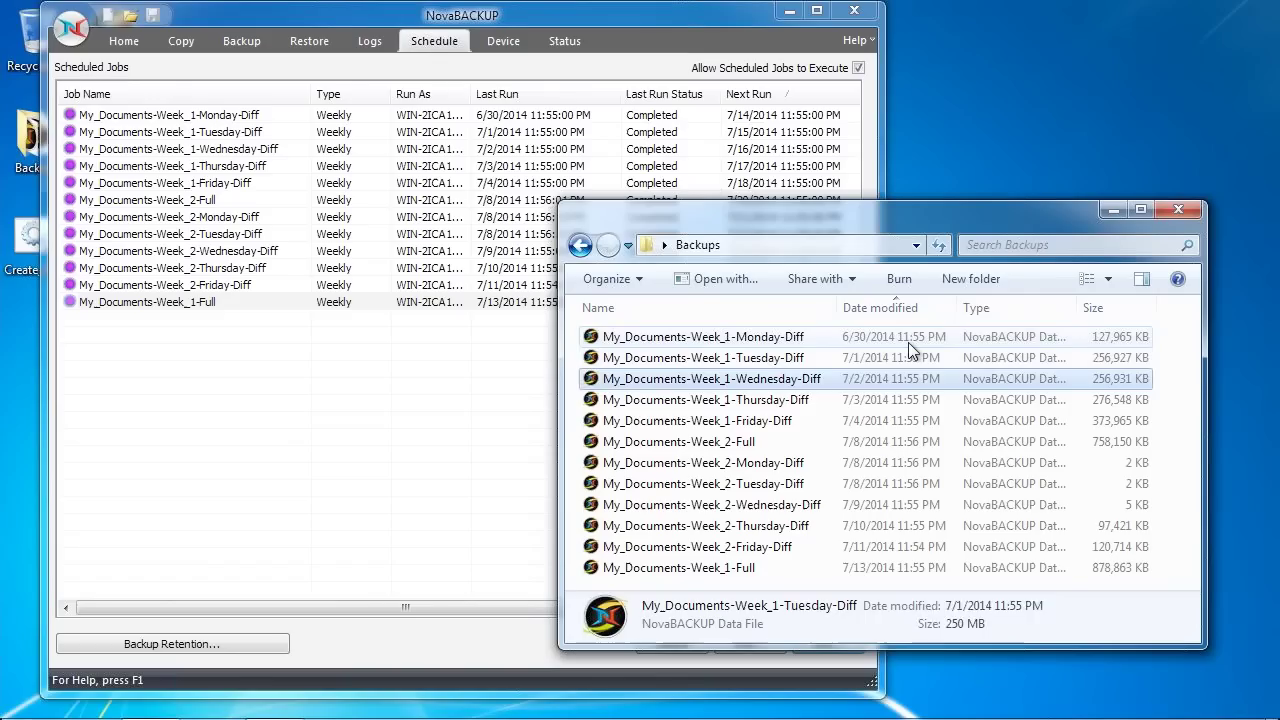
{"action": "key", "text": "Down"}
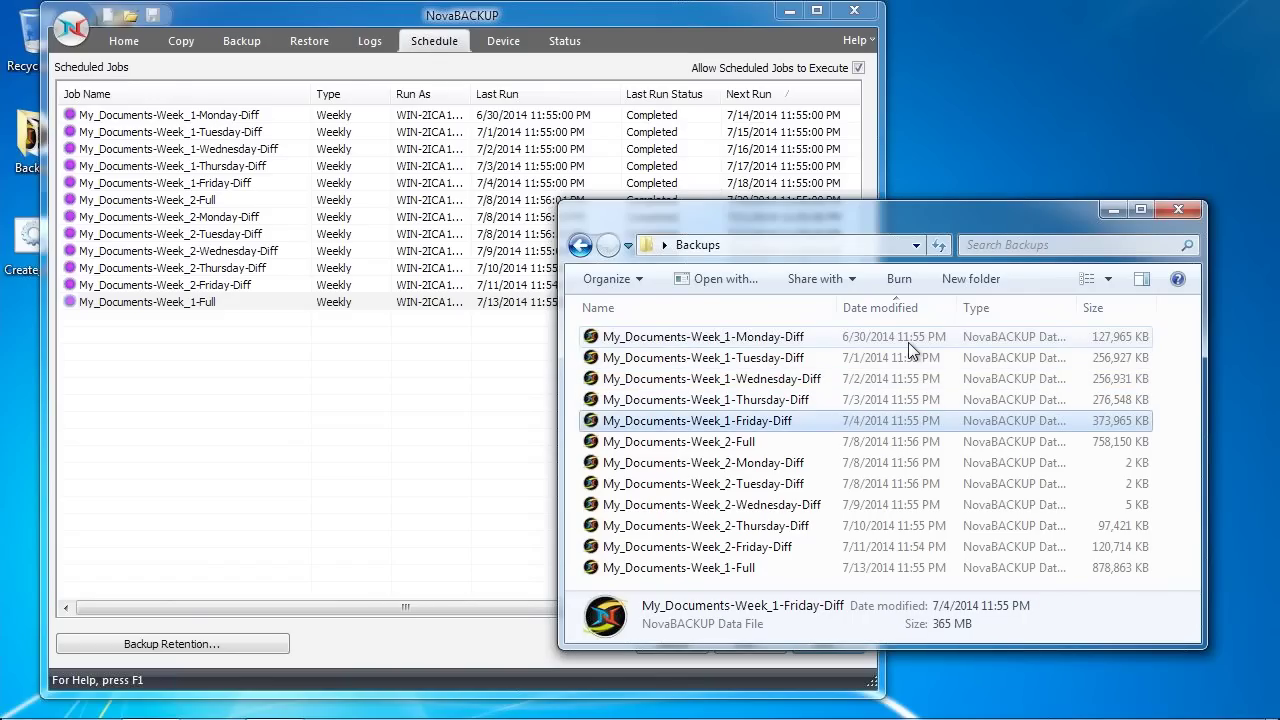
{"action": "key", "text": "Down"}
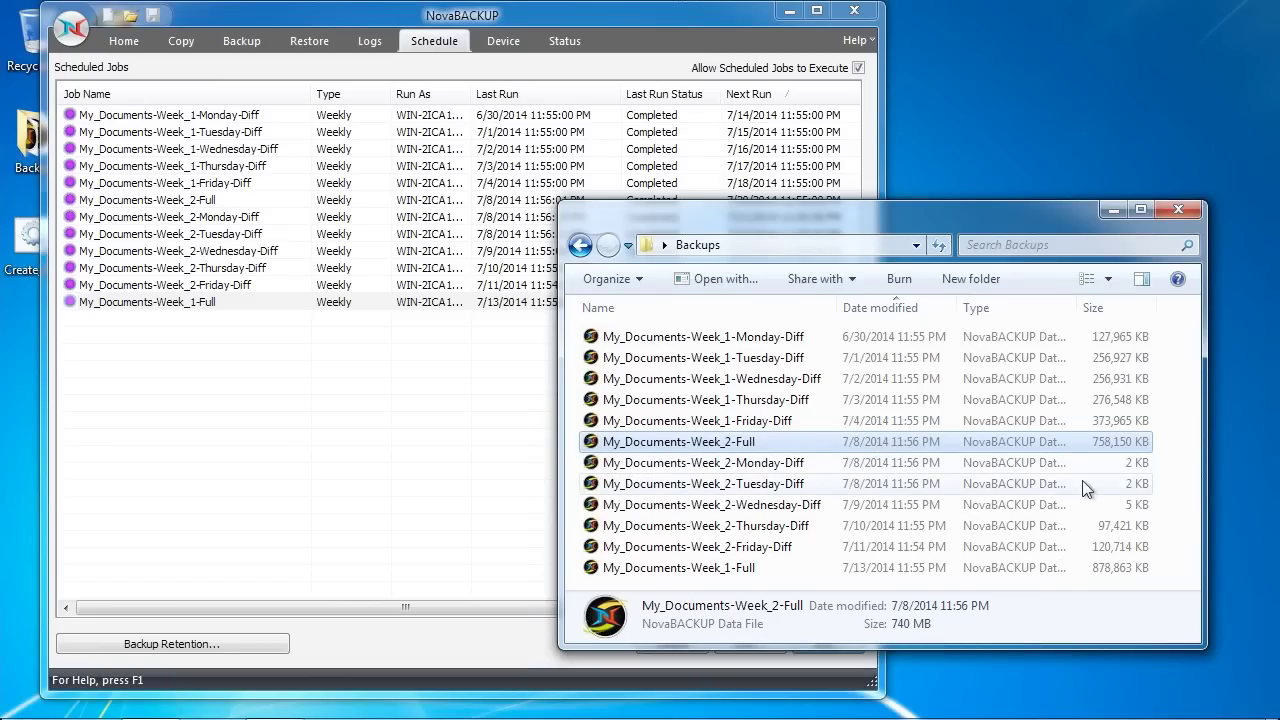
{"action": "key", "text": "super"}
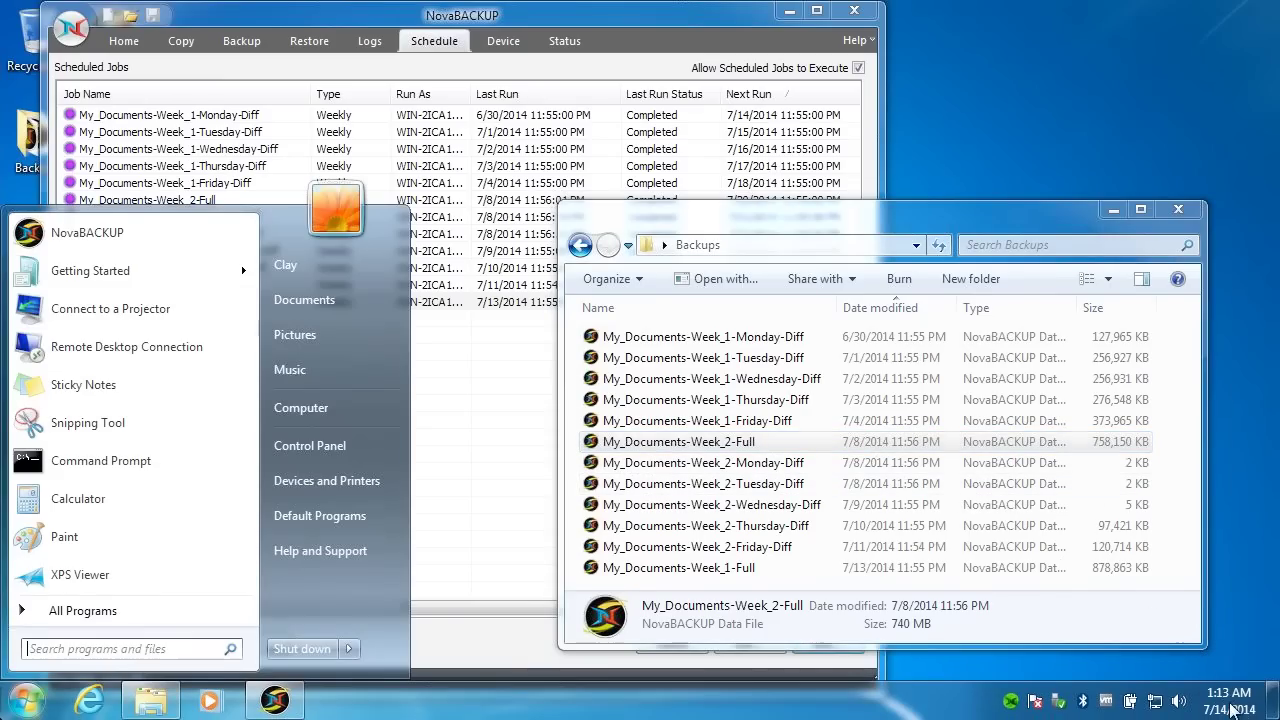
{"action": "key", "text": "super"}
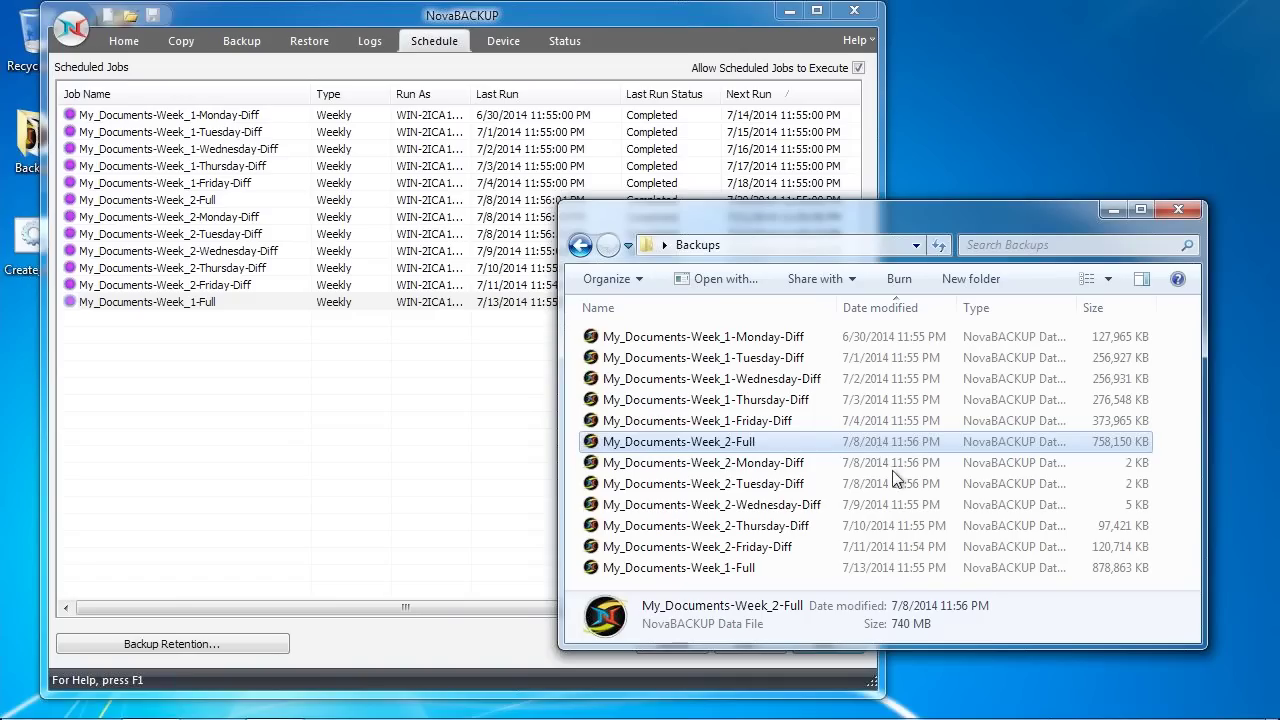
Examine the Week_2 differential files and Week_1-Full, and check the combined size of all backup files in the folder
{"action": "key", "text": "Down"}
{"action": "key", "text": "Down"}
{"action": "key", "text": "Down"}
{"action": "key", "text": "Down"}
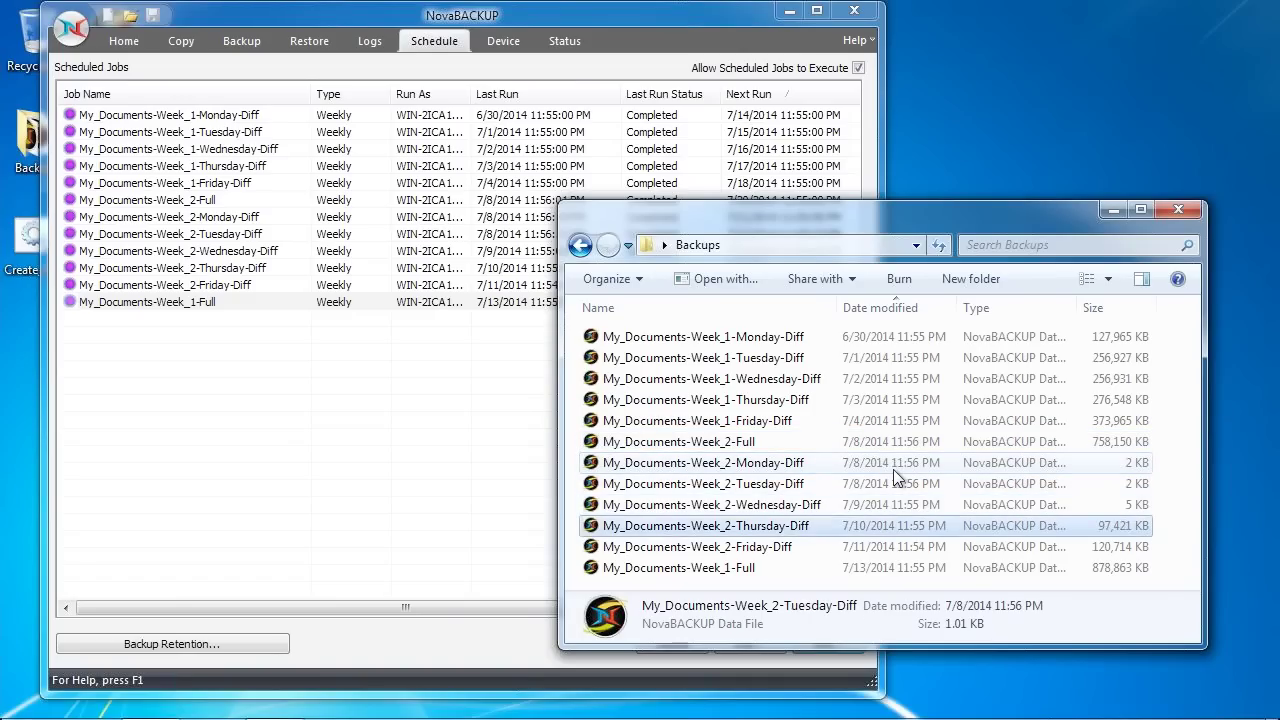
{"action": "key", "text": "Down"}
{"action": "key", "text": "Down"}
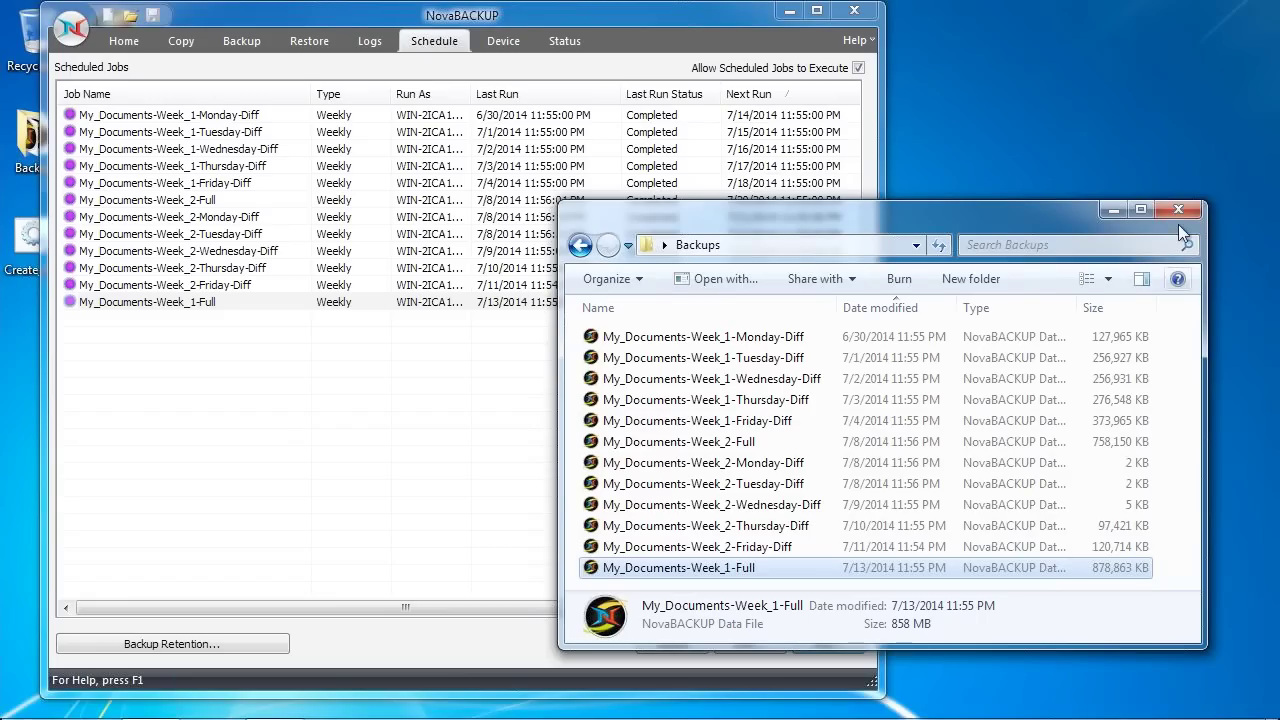
{"action": "left_click", "coordinate": [1112, 342]}
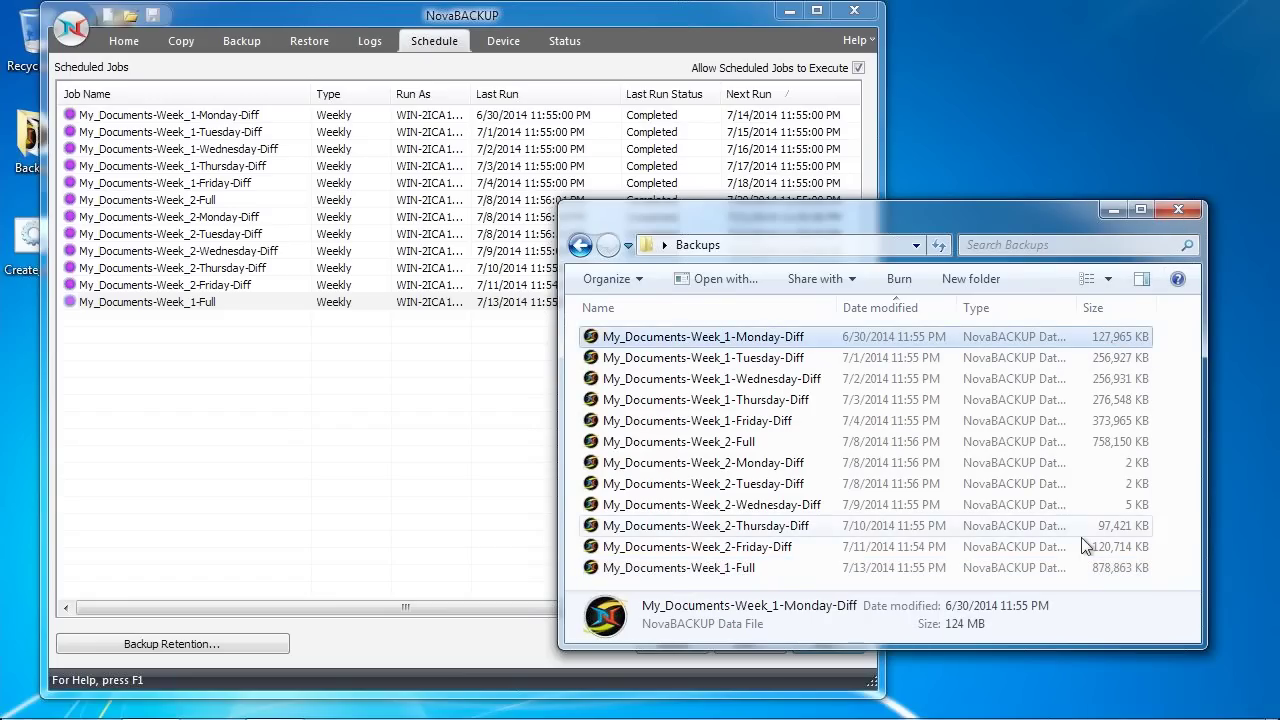
{"action": "left_click", "coordinate": [1079, 560], "text": "shift"}
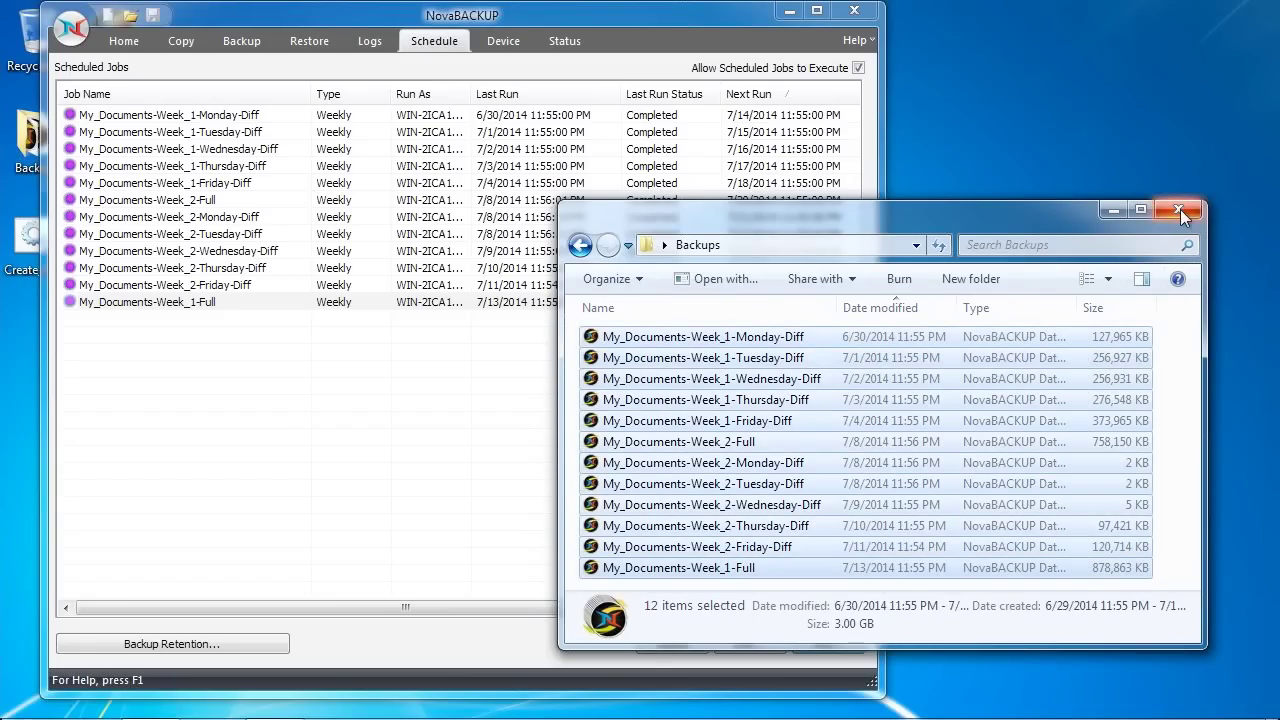
{"action": "left_click", "coordinate": [1130, 441]}
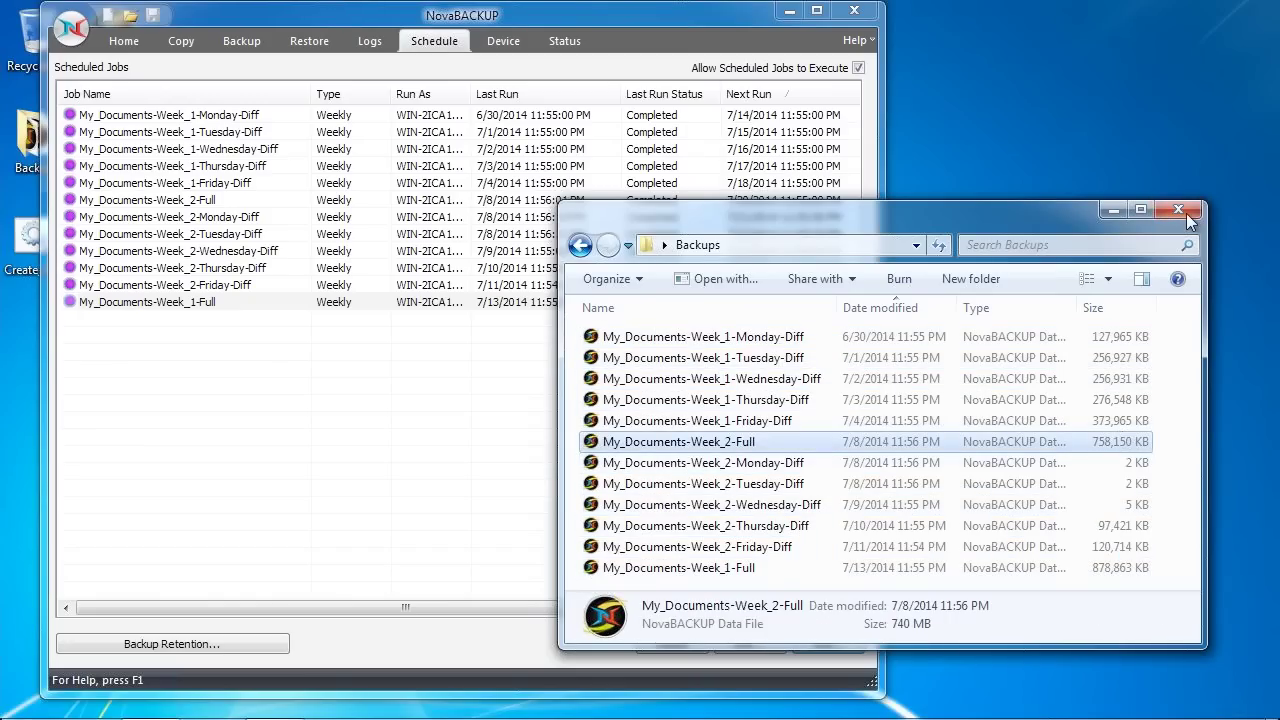
Check the combined sizes of the Week_1 differential files and of Week_2-Full with its differentials, and close the Backups folder
{"action": "left_click", "coordinate": [797, 422]}
{"action": "left_click", "coordinate": [800, 337], "text": "shift"}
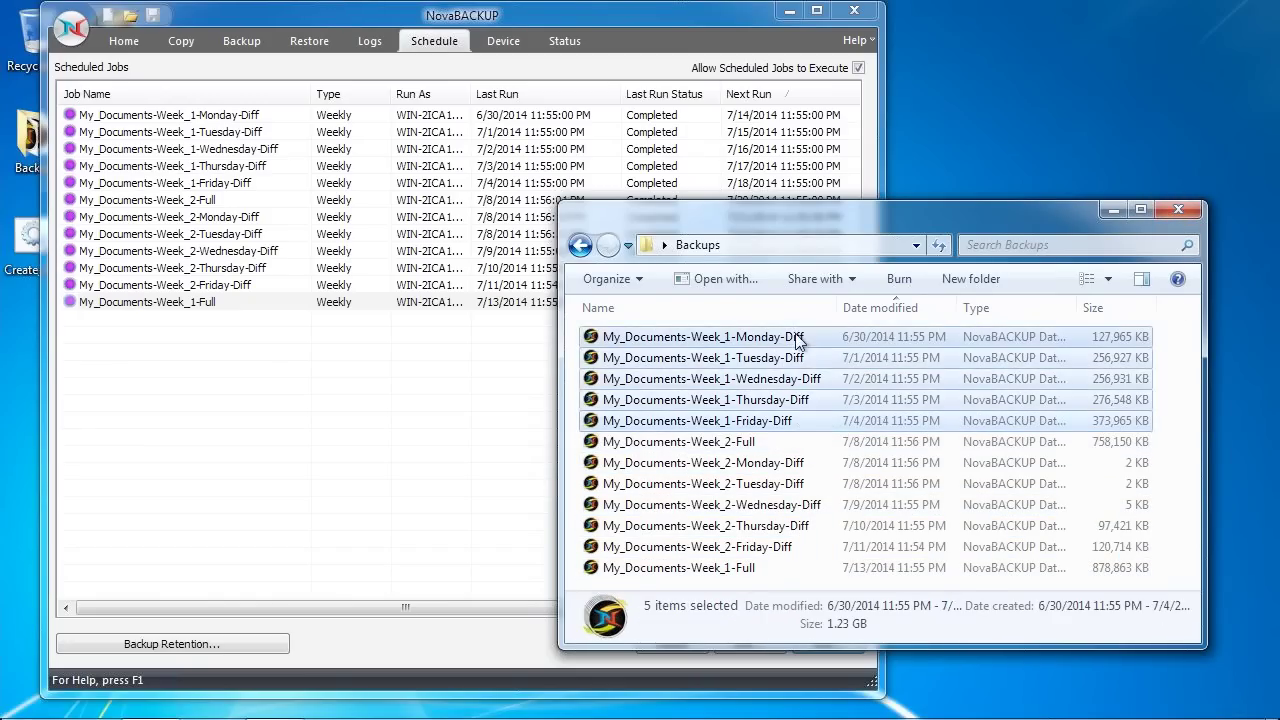
{"action": "left_click", "coordinate": [780, 442]}
{"action": "left_click", "coordinate": [758, 549], "text": "shift"}
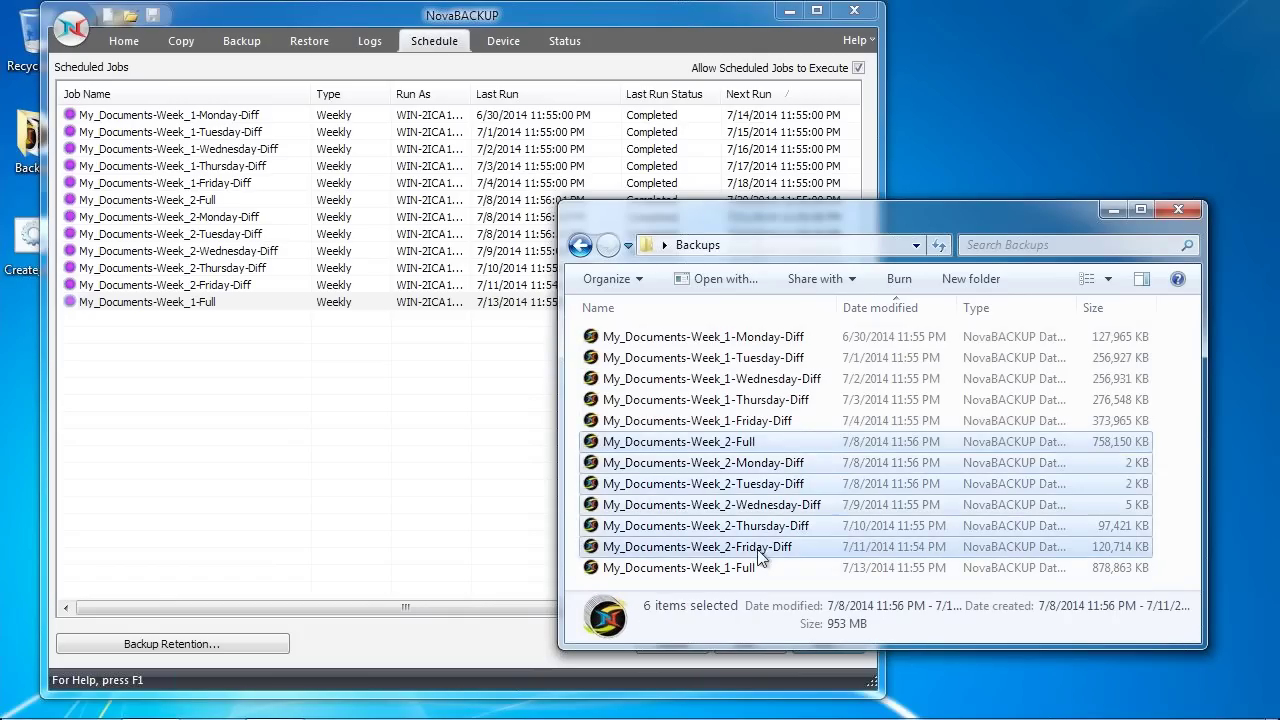
{"action": "left_click", "coordinate": [860, 428]}
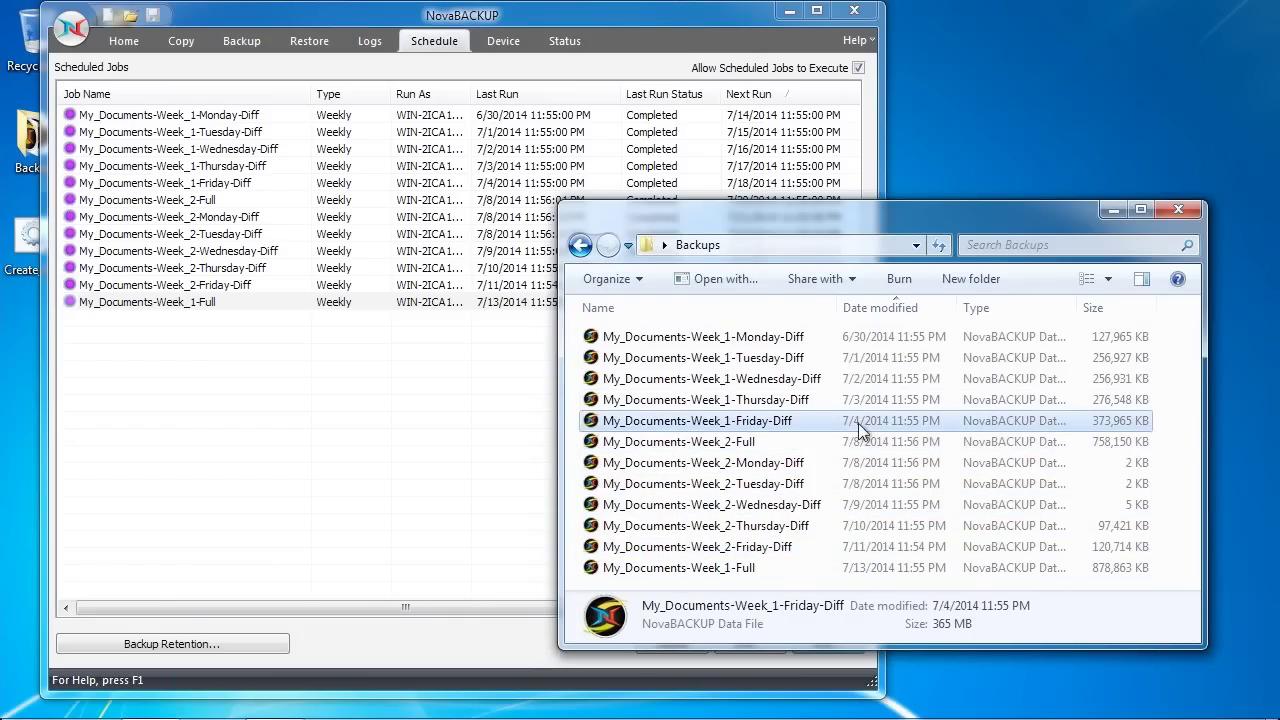
{"action": "left_click", "coordinate": [1172, 398]}
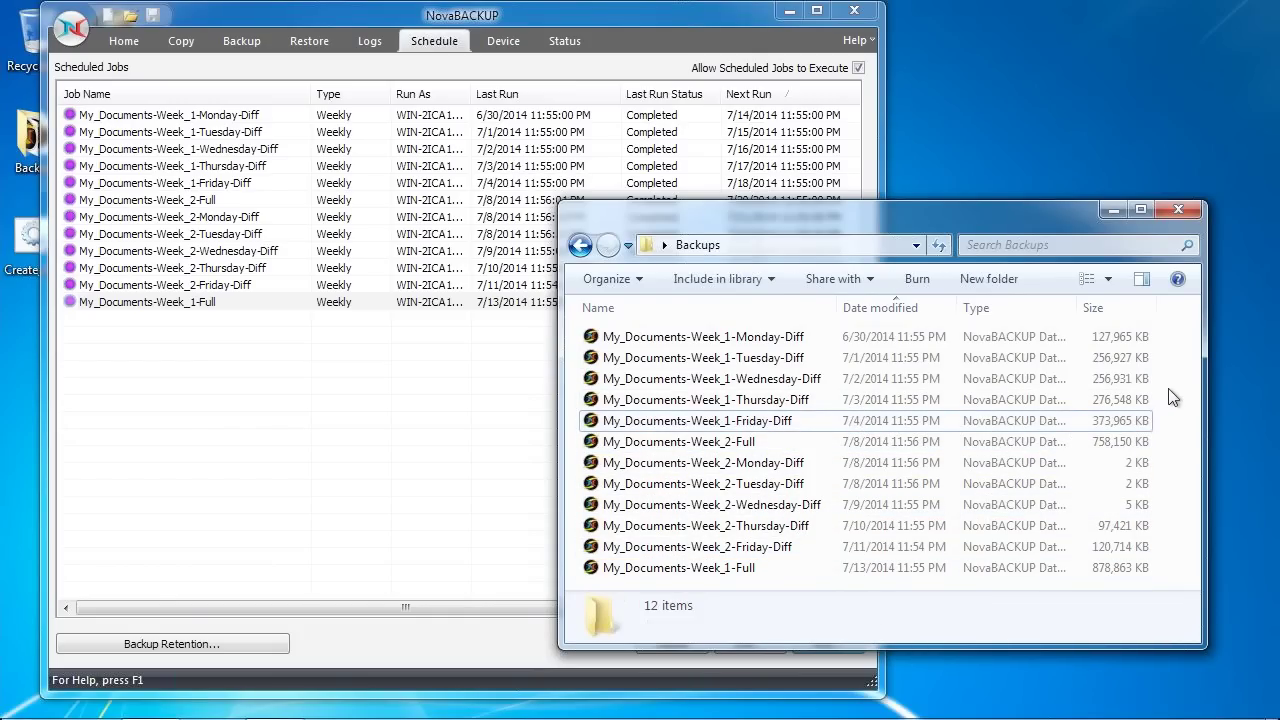
{"action": "left_click", "coordinate": [1180, 210]}
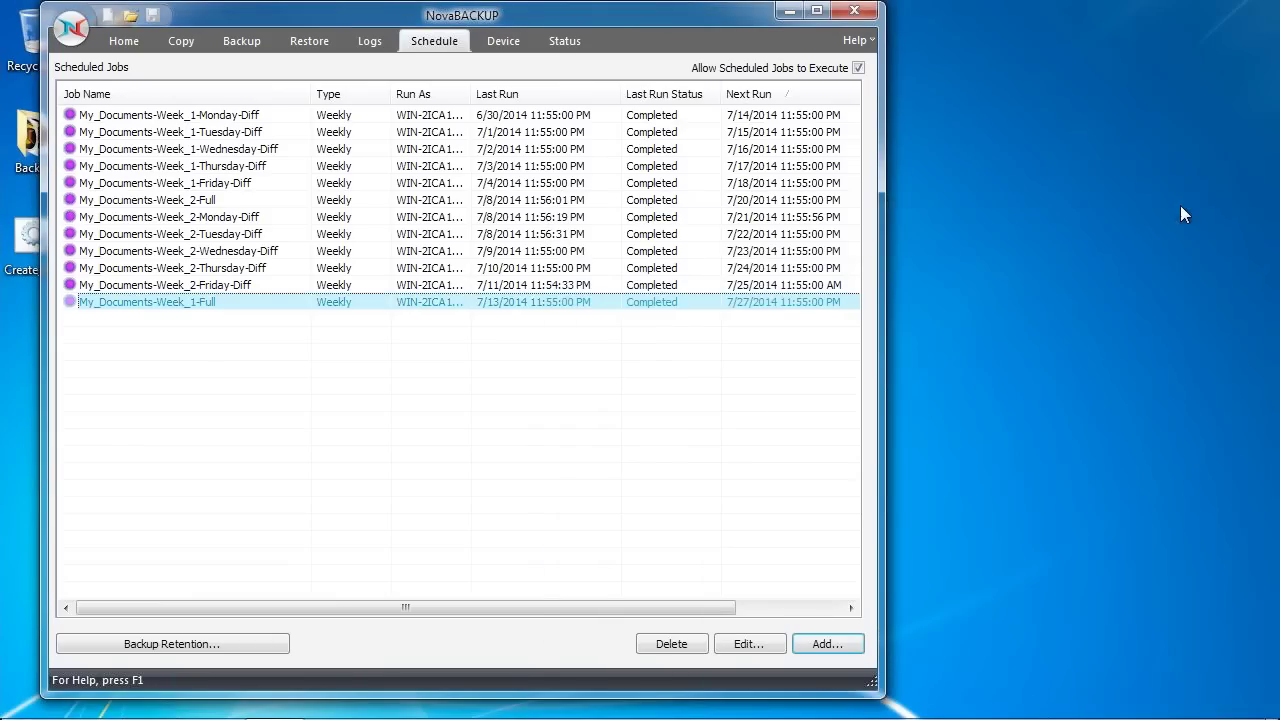
Review the last run dates of the scheduled Week_2-Wednesday-Diff and Week_1-Full jobs
{"action": "left_click", "coordinate": [637, 385]}
{"action": "left_click", "coordinate": [513, 256]}
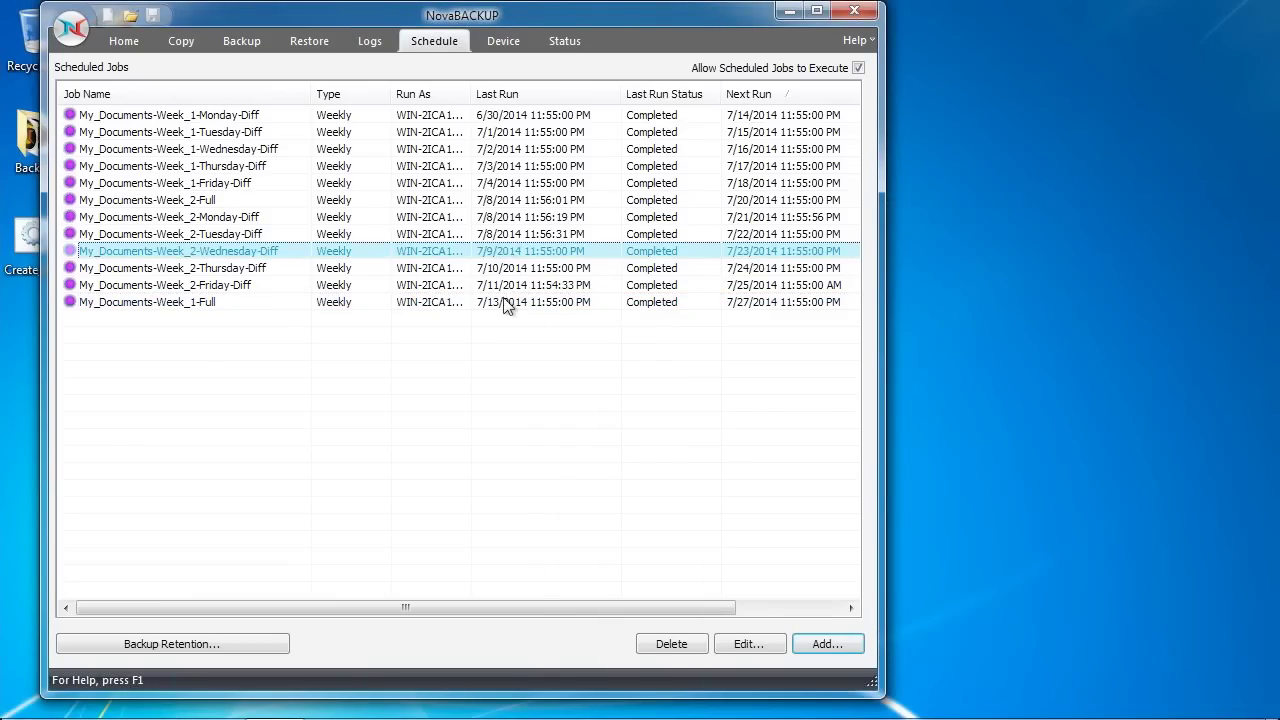
{"action": "left_click", "coordinate": [506, 300]}
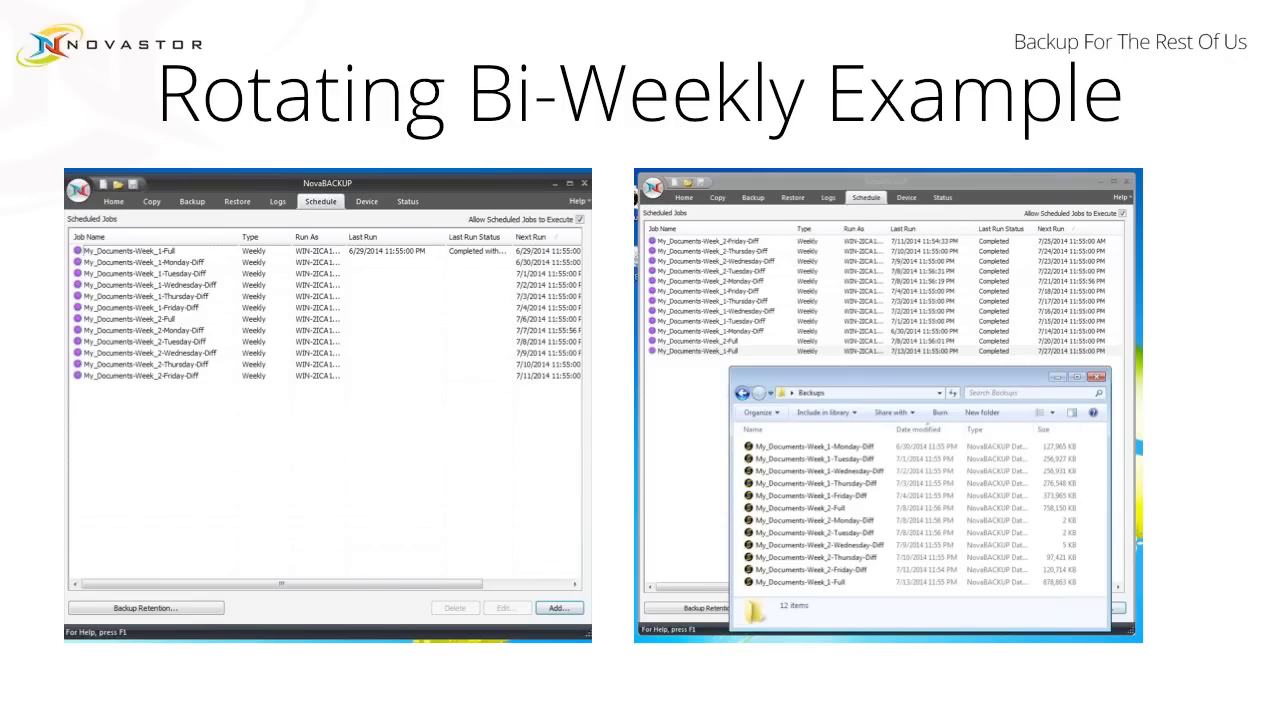
{"action": "key", "text": "Right"}
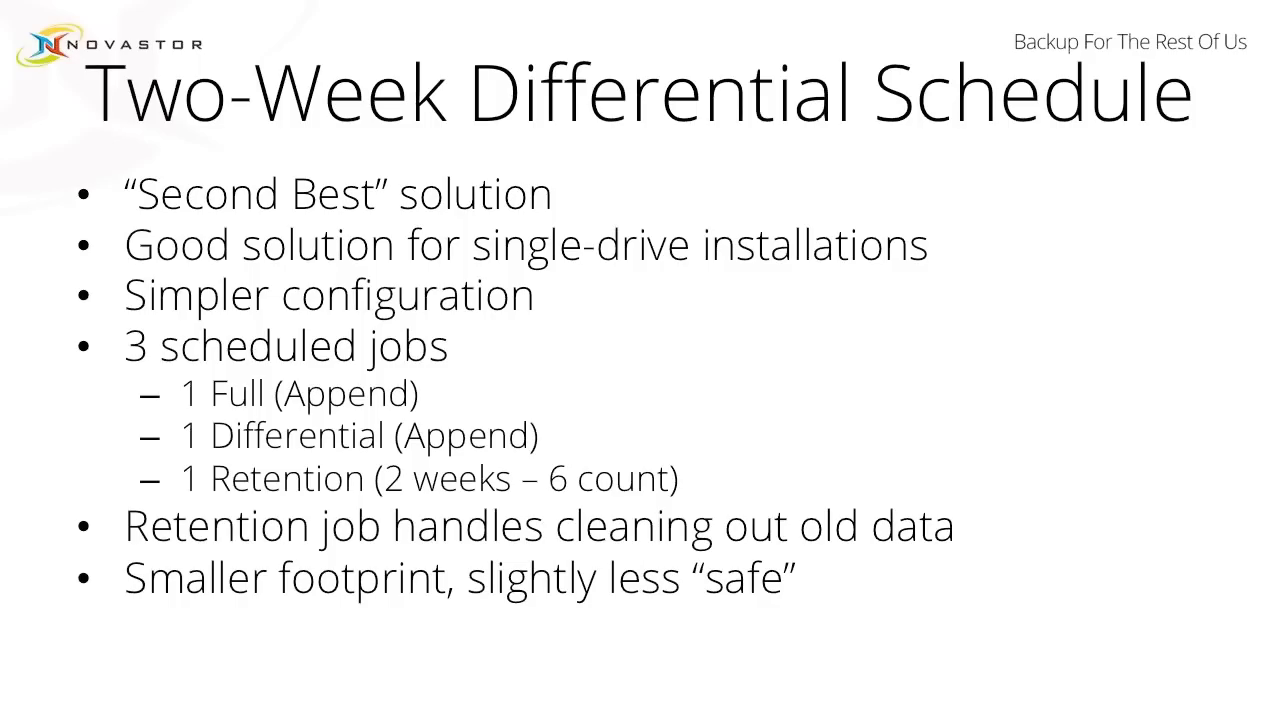